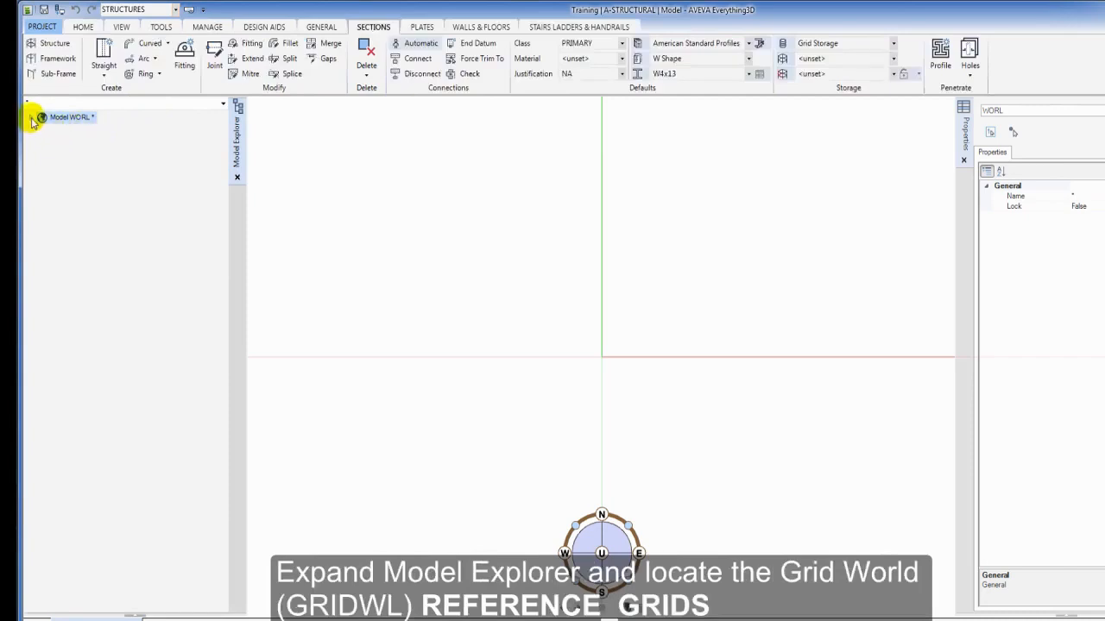
Add the reference grid AREA02_WORKSHOP_GRID from the REFERENCE_GRIDS grid world to the 3D view
{"action": "left_click", "coordinate": [32, 118]}
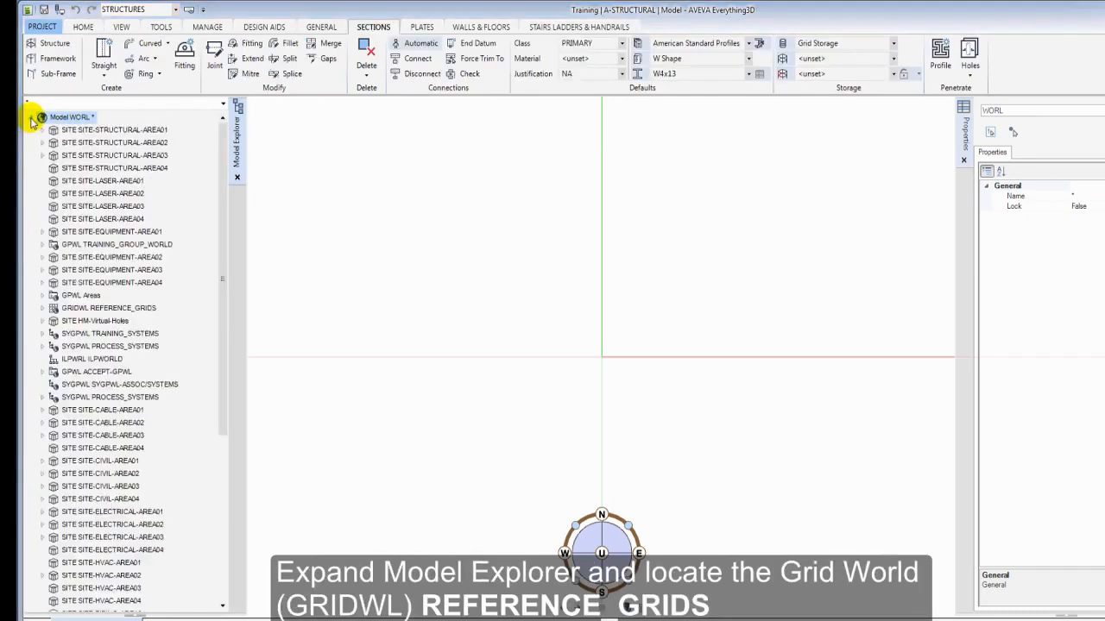
{"action": "left_click", "coordinate": [40, 308]}
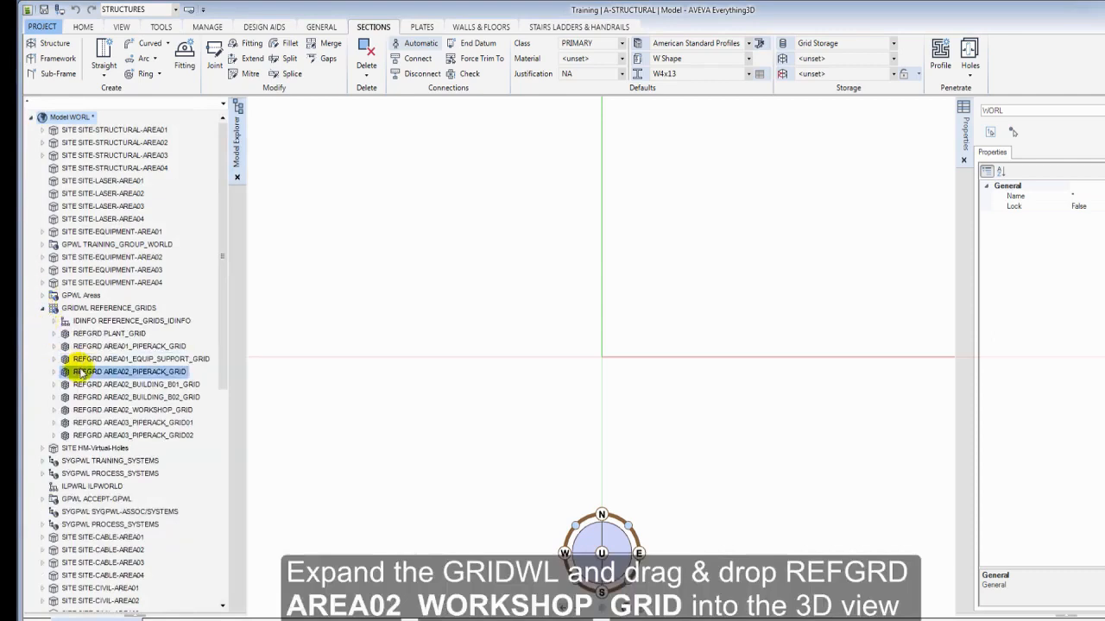
{"action": "mouse_move", "coordinate": [151, 409]}
{"action": "left_mouse_down"}
{"action": "mouse_move", "coordinate": [267, 399]}
{"action": "mouse_move", "coordinate": [448, 326]}
{"action": "mouse_move", "coordinate": [440, 321]}
{"action": "left_mouse_up"}
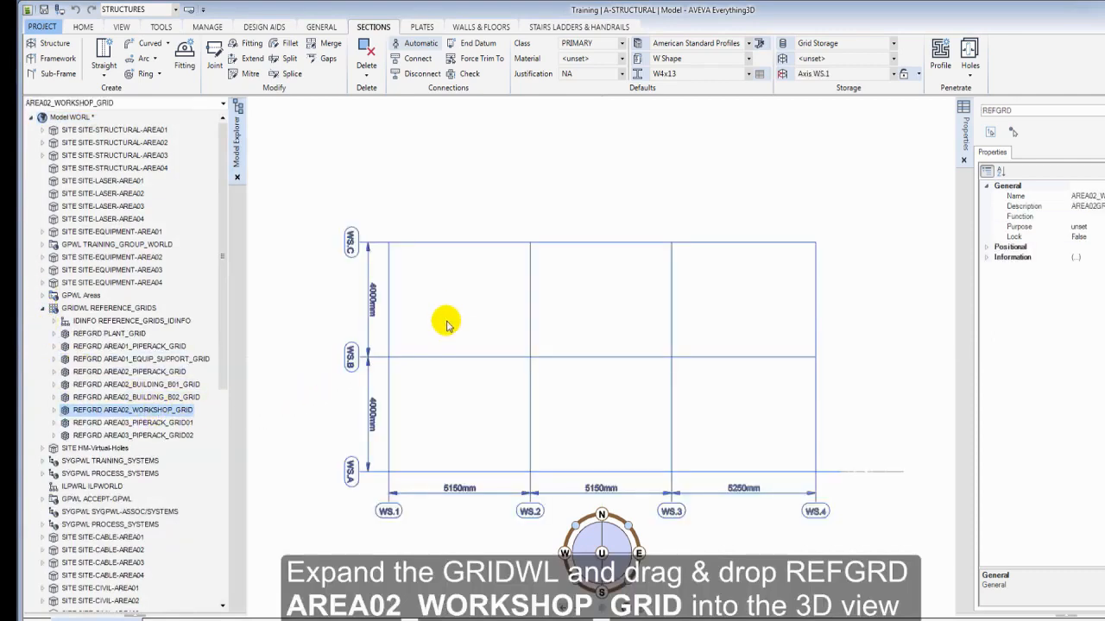
Set the 3D view to the first isometric direction and enlarge the end of the workshop grid around line WS.1
{"action": "left_click", "coordinate": [121, 26]}
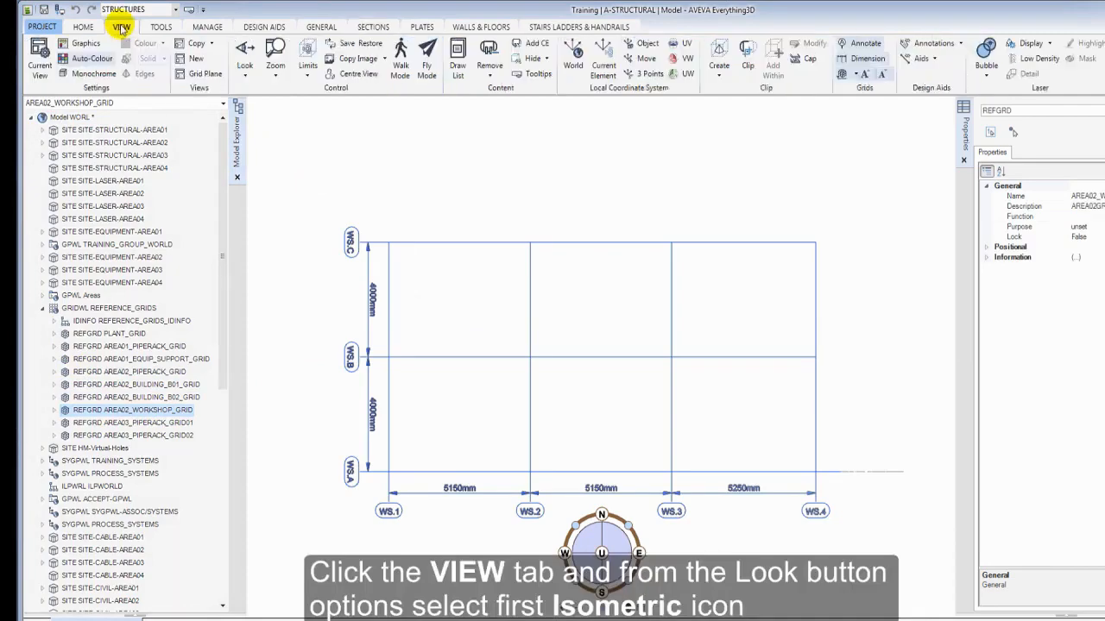
{"action": "left_click", "coordinate": [242, 69]}
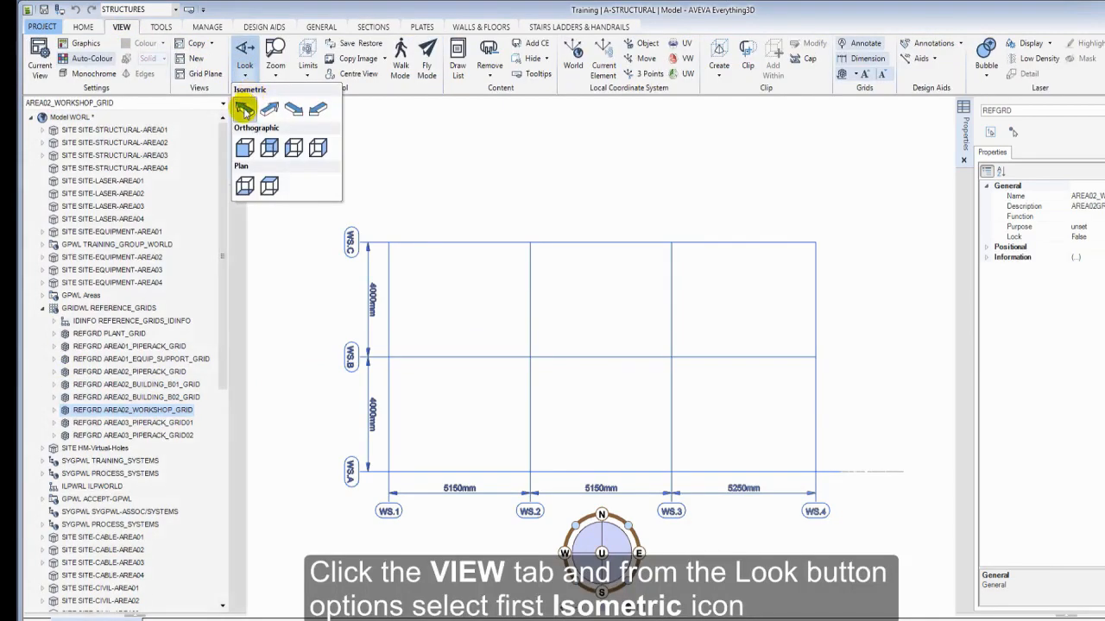
{"action": "left_click", "coordinate": [241, 108]}
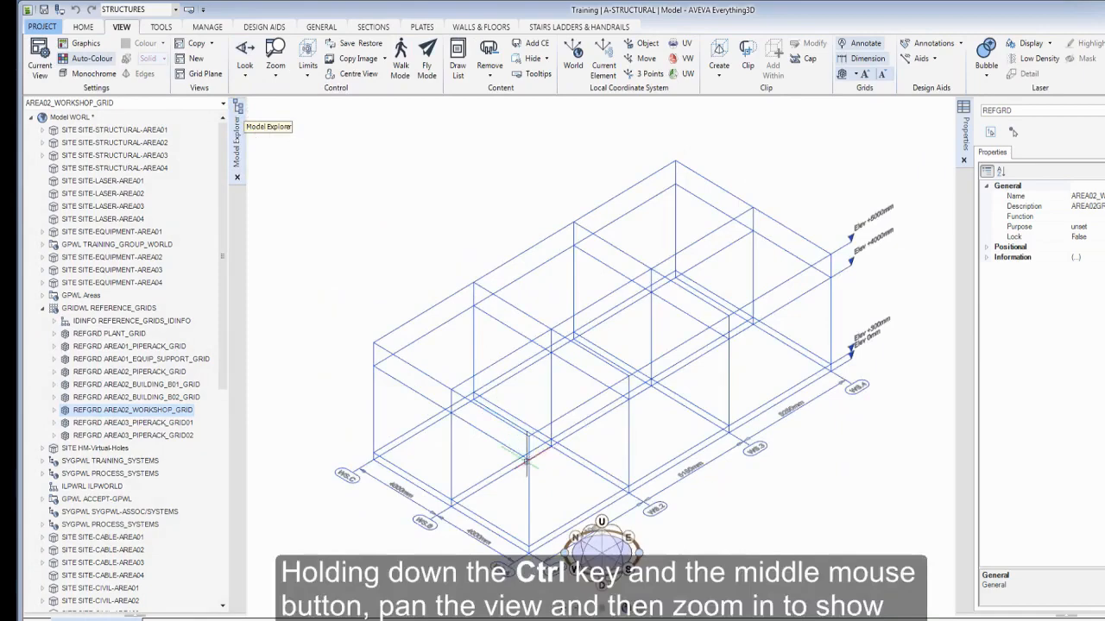
{"action": "middle_click_drag", "start_coordinate": [527, 461], "coordinate": [636, 360], "text": "ctrl"}
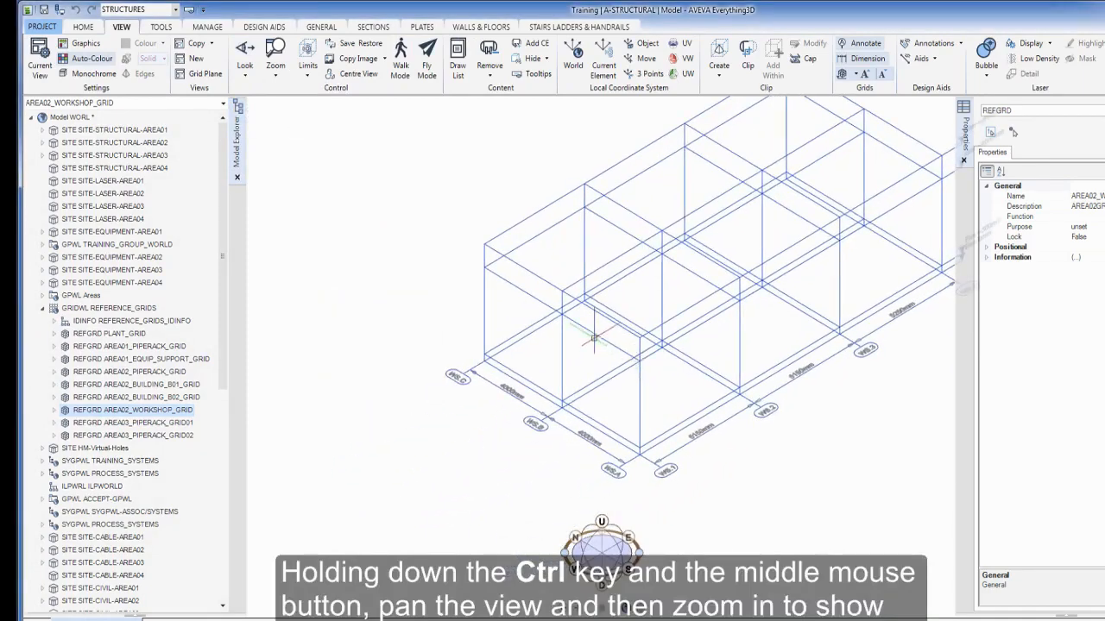
{"action": "scroll", "coordinate": [593, 338], "scroll_direction": "up", "scroll_amount": 3}
{"action": "scroll", "coordinate": [592, 336], "scroll_direction": "up", "scroll_amount": 1}
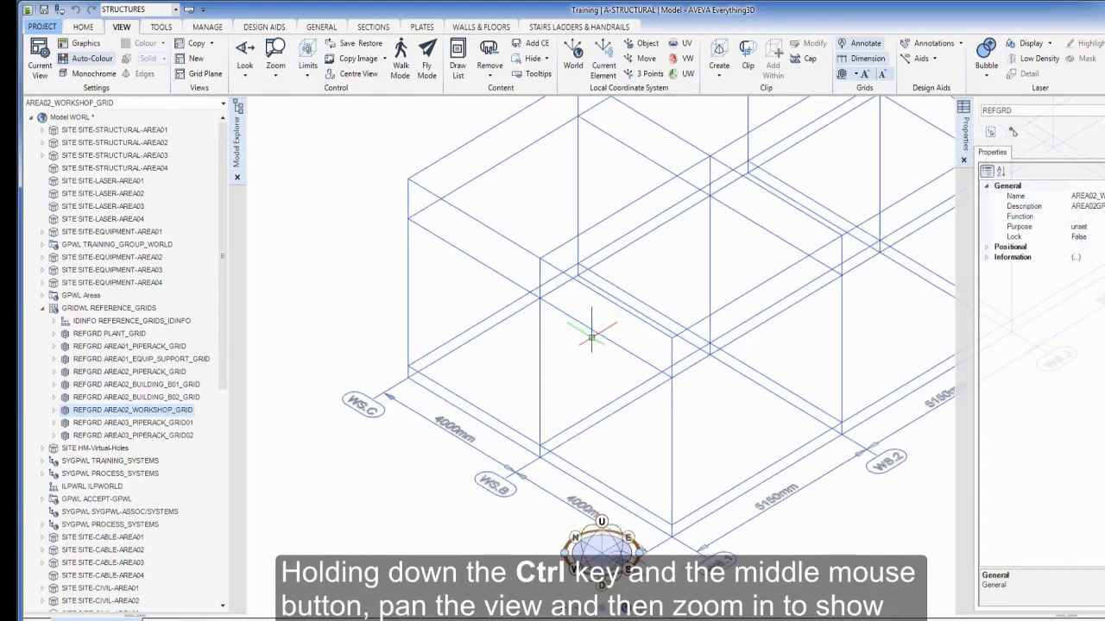
{"action": "middle_click_drag", "start_coordinate": [591, 337], "coordinate": [596, 317], "text": "ctrl"}
{"action": "scroll", "coordinate": [595, 317], "scroll_direction": "up", "scroll_amount": 2}
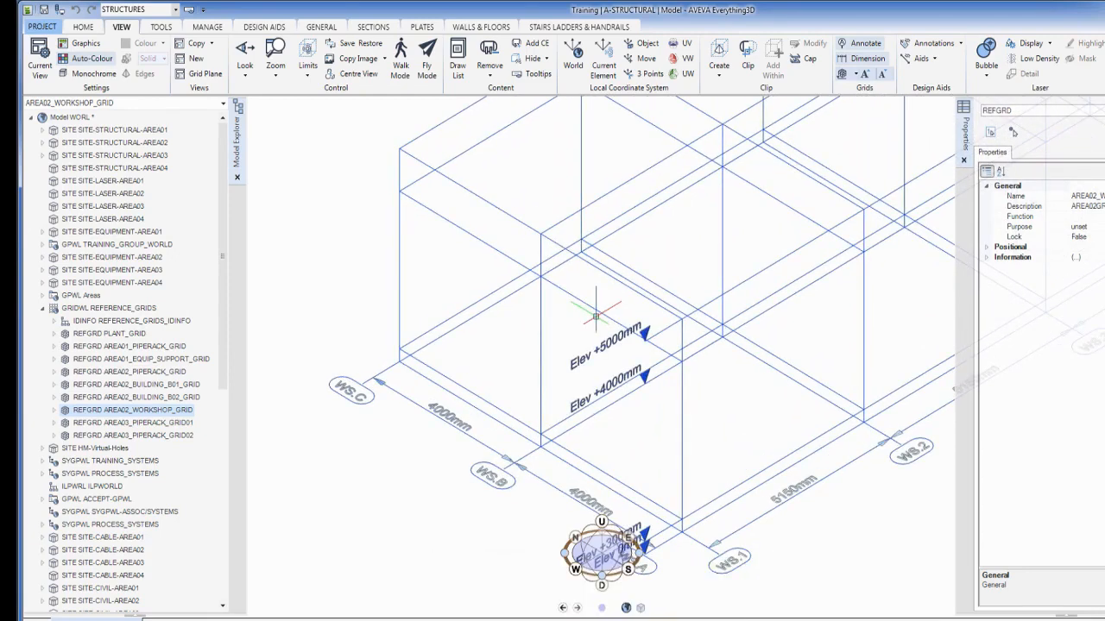
{"action": "scroll", "coordinate": [595, 317], "scroll_direction": "up", "scroll_amount": 1}
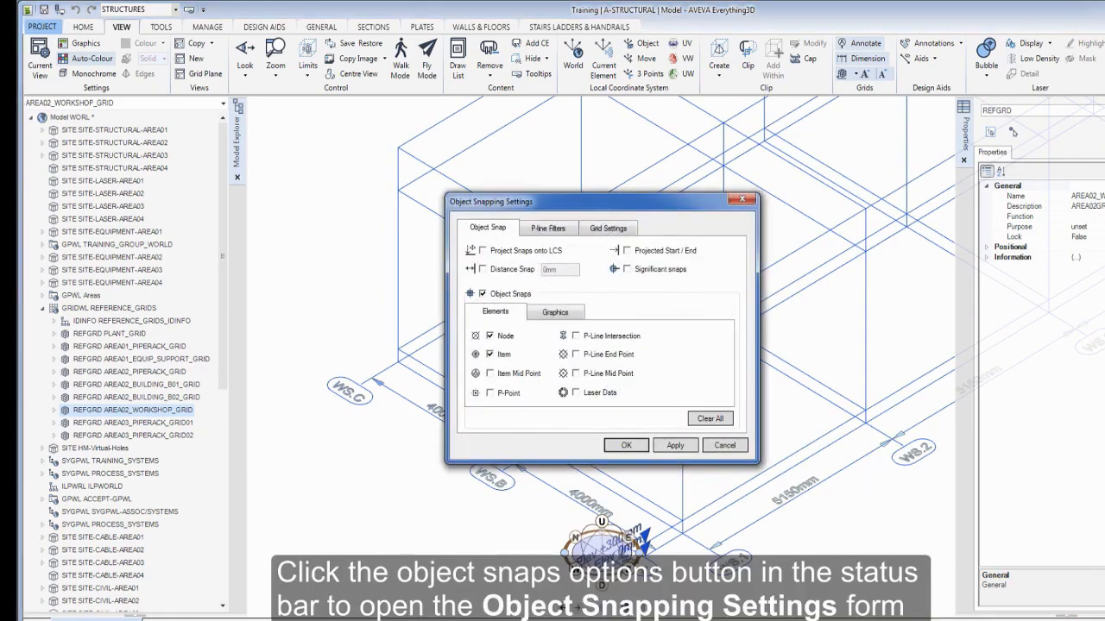
Enable the Node and Item element snaps in the object snapping settings and accept them
{"action": "left_click", "coordinate": [490, 336]}
{"action": "left_click", "coordinate": [489, 354]}
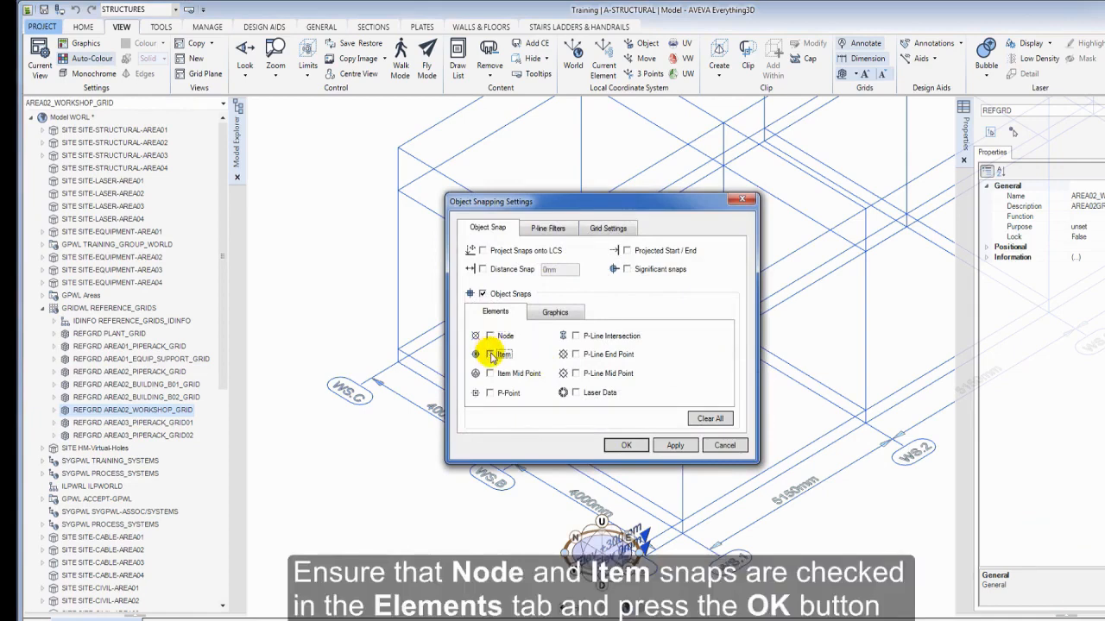
{"action": "left_click", "coordinate": [490, 354]}
{"action": "left_click", "coordinate": [625, 445]}
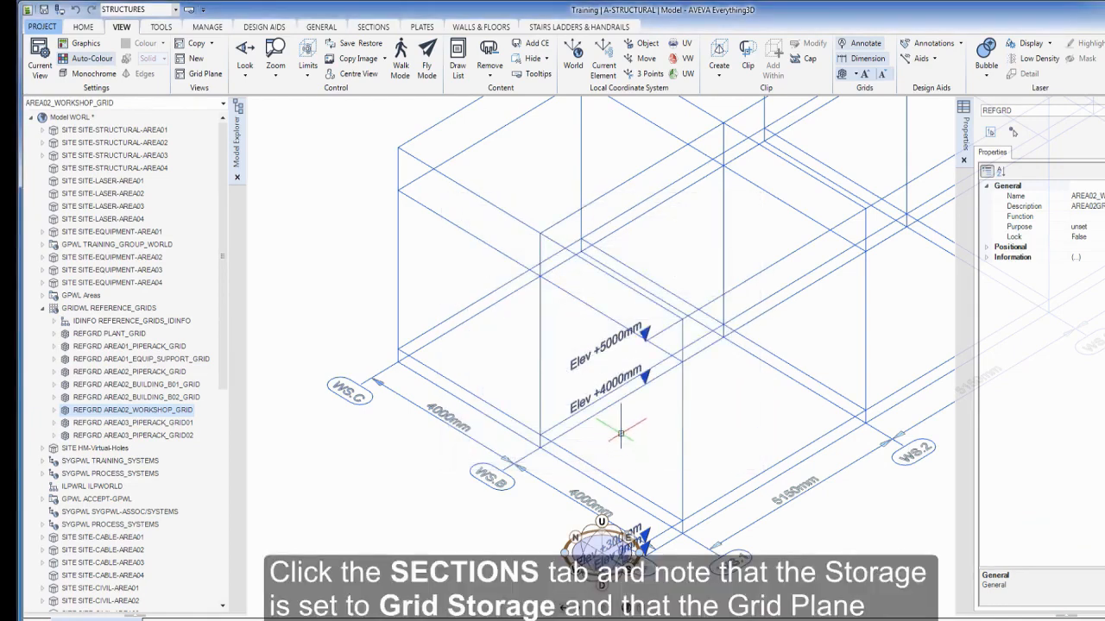
Set the section defaults to British Standard Profiles, Universal Beam 254x146UB37, with S275JR Steel as the material
{"action": "left_click", "coordinate": [375, 28]}
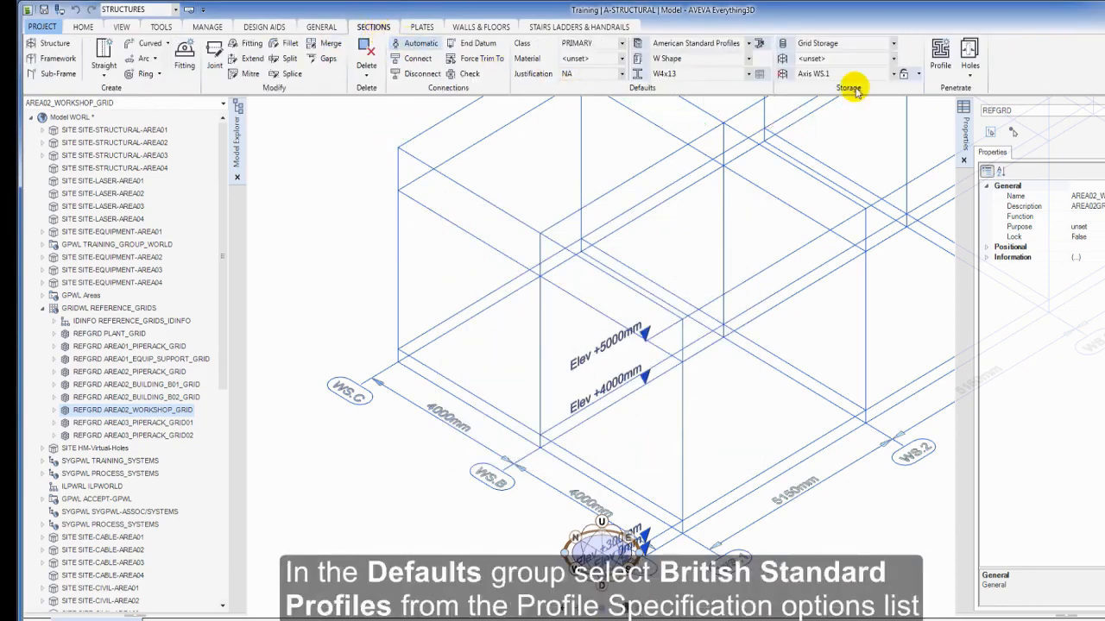
{"action": "left_click", "coordinate": [747, 43]}
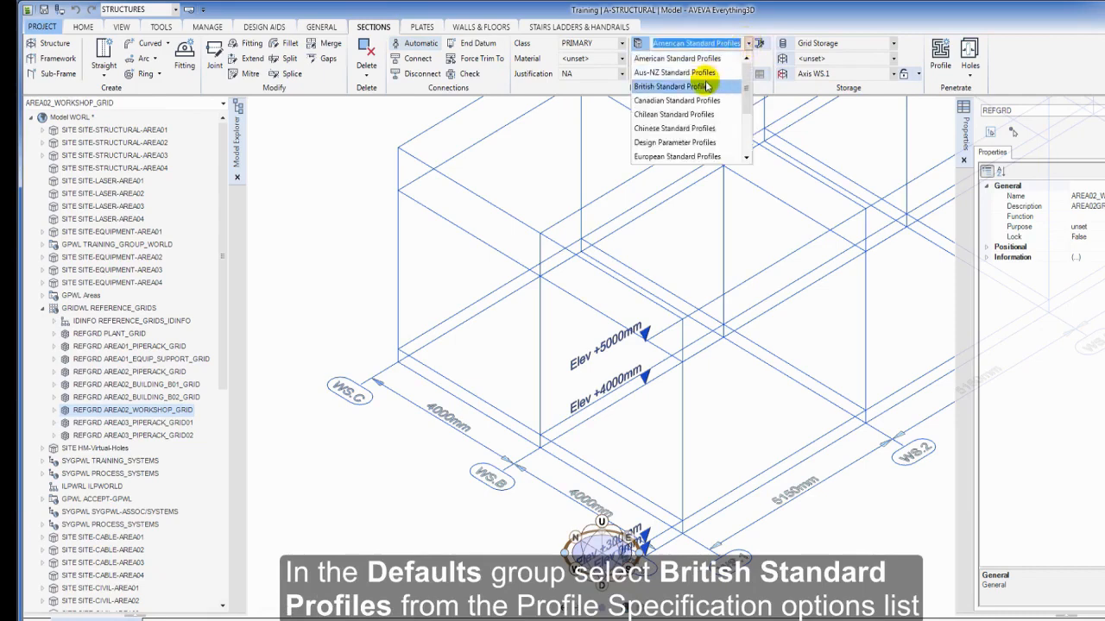
{"action": "left_click", "coordinate": [705, 86]}
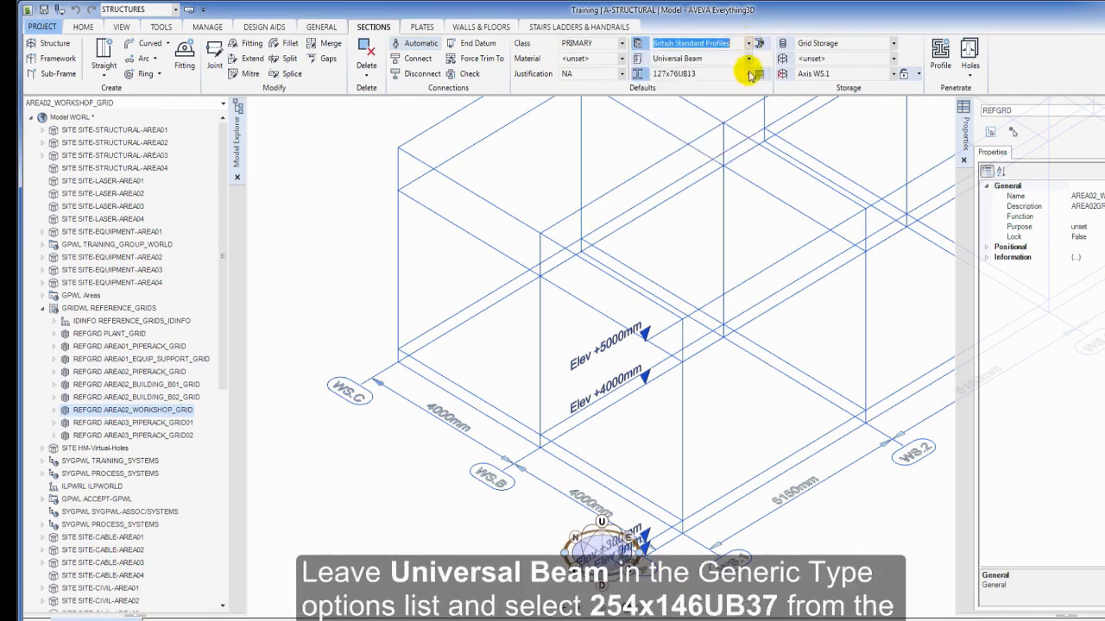
{"action": "left_click", "coordinate": [747, 74]}
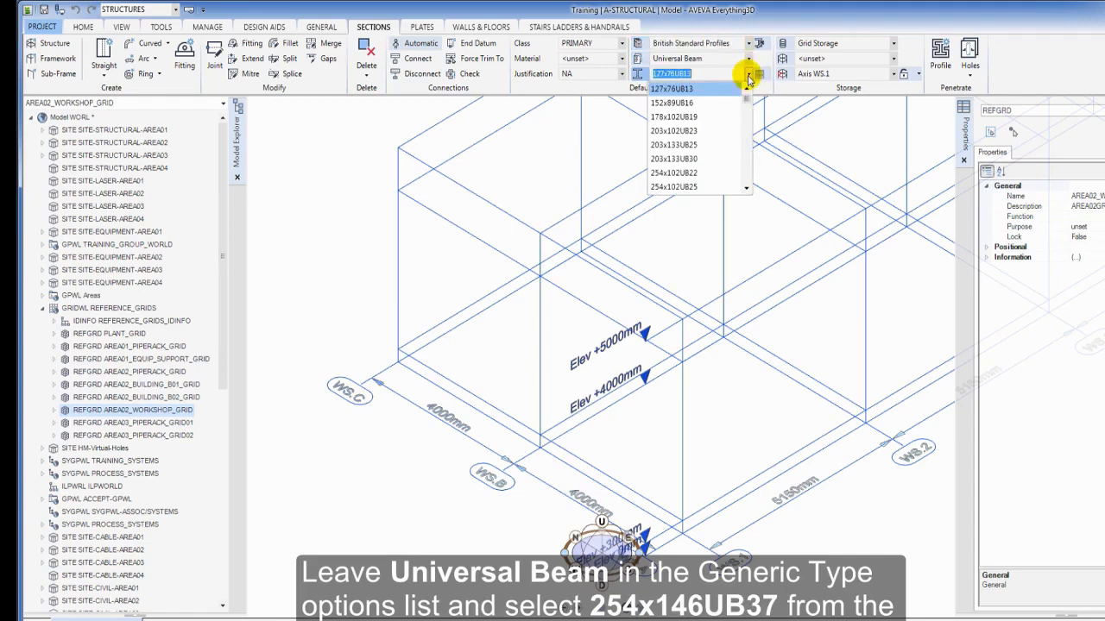
{"action": "left_click", "coordinate": [747, 189]}
{"action": "left_click", "coordinate": [746, 189]}
{"action": "left_click", "coordinate": [746, 189]}
{"action": "left_click", "coordinate": [747, 189]}
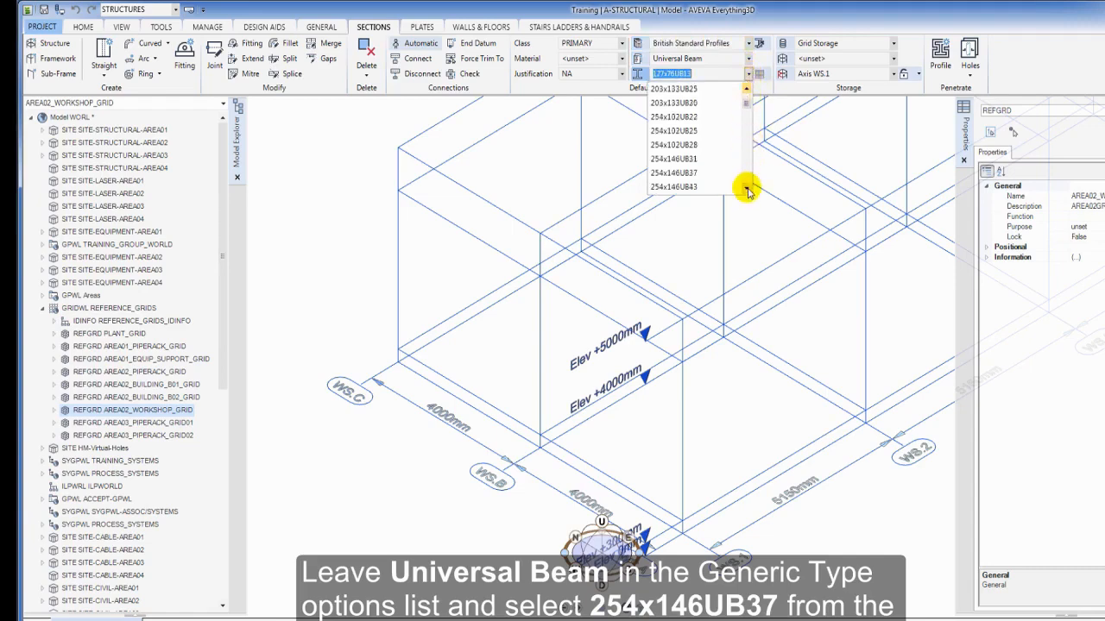
{"action": "left_click", "coordinate": [710, 172]}
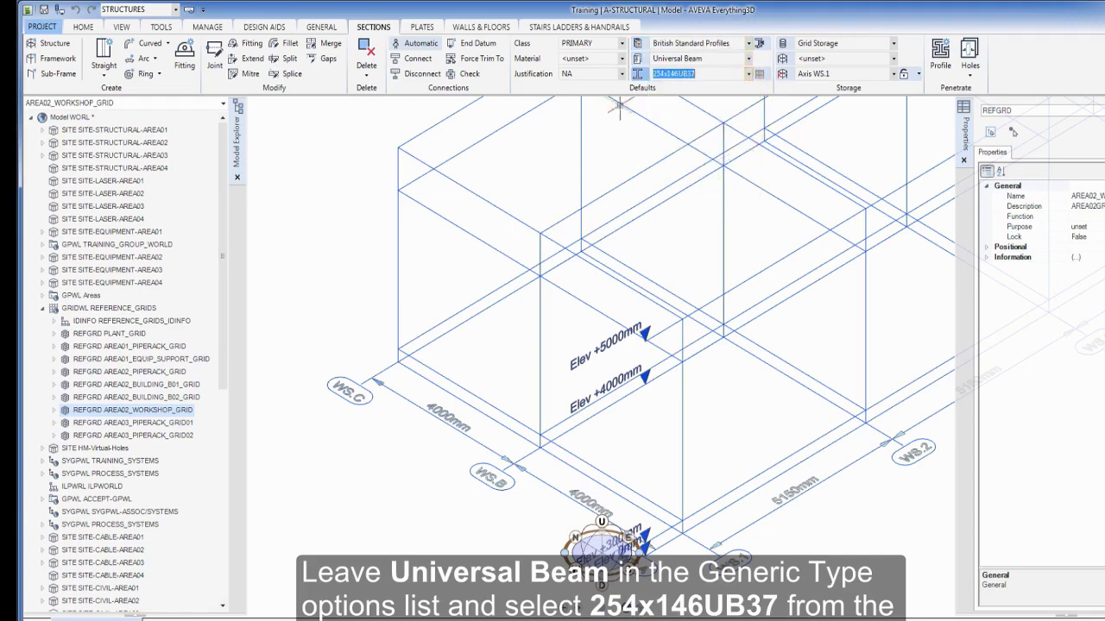
{"action": "left_click", "coordinate": [622, 58]}
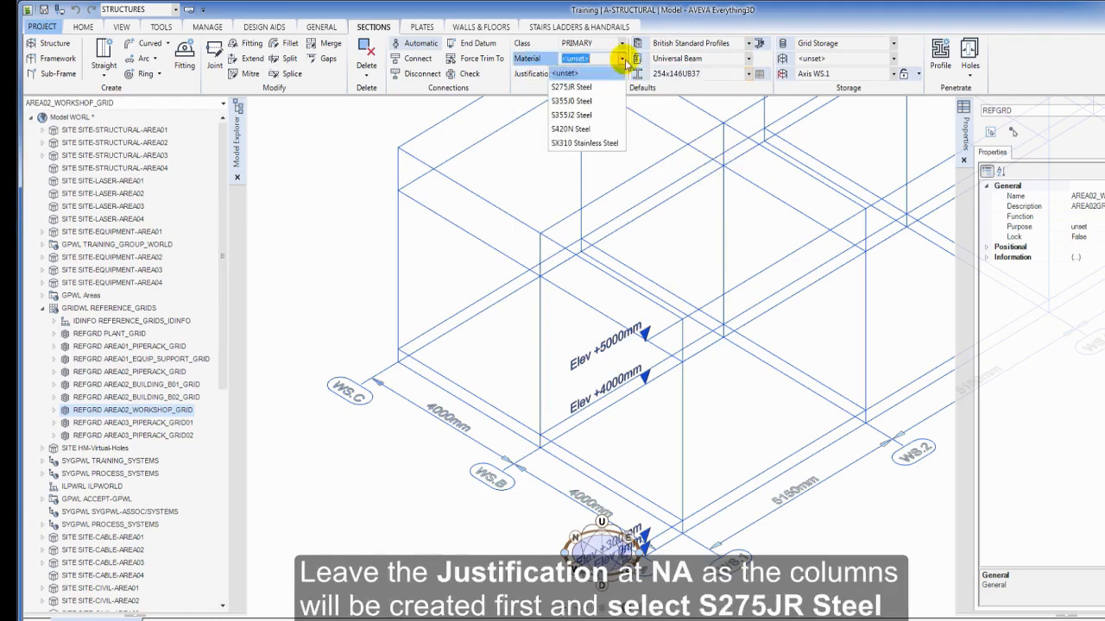
{"action": "left_click", "coordinate": [580, 87]}
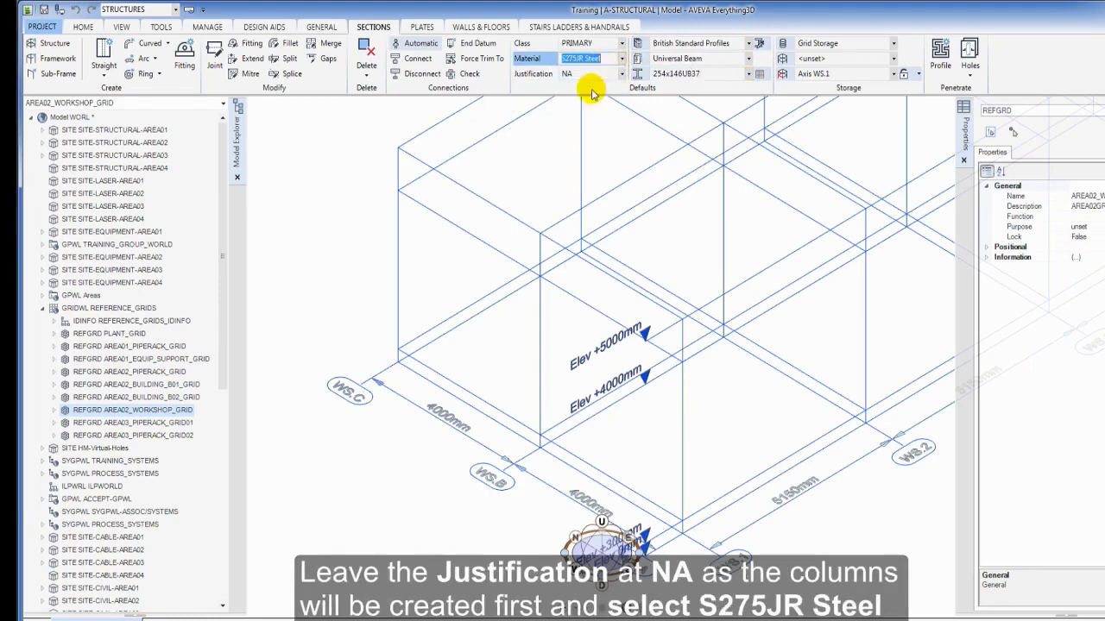
Make the WORKSHOP_BUILDING zone under SITE-STRUCTURAL-AREA02 the current element
{"action": "left_click", "coordinate": [42, 309]}
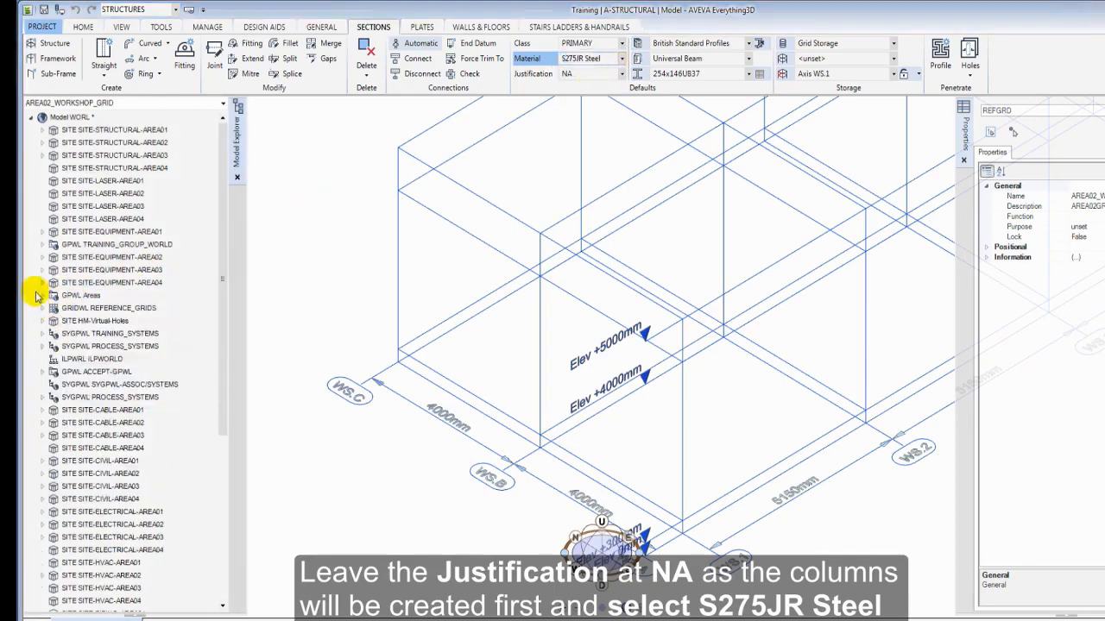
{"action": "left_click", "coordinate": [42, 143]}
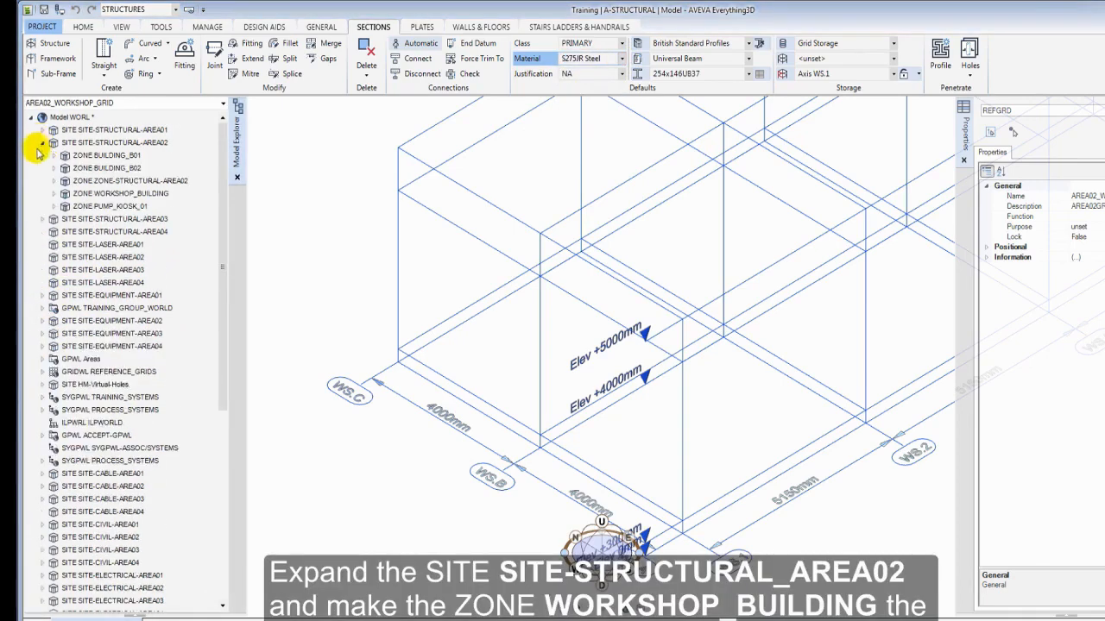
{"action": "left_click", "coordinate": [53, 193]}
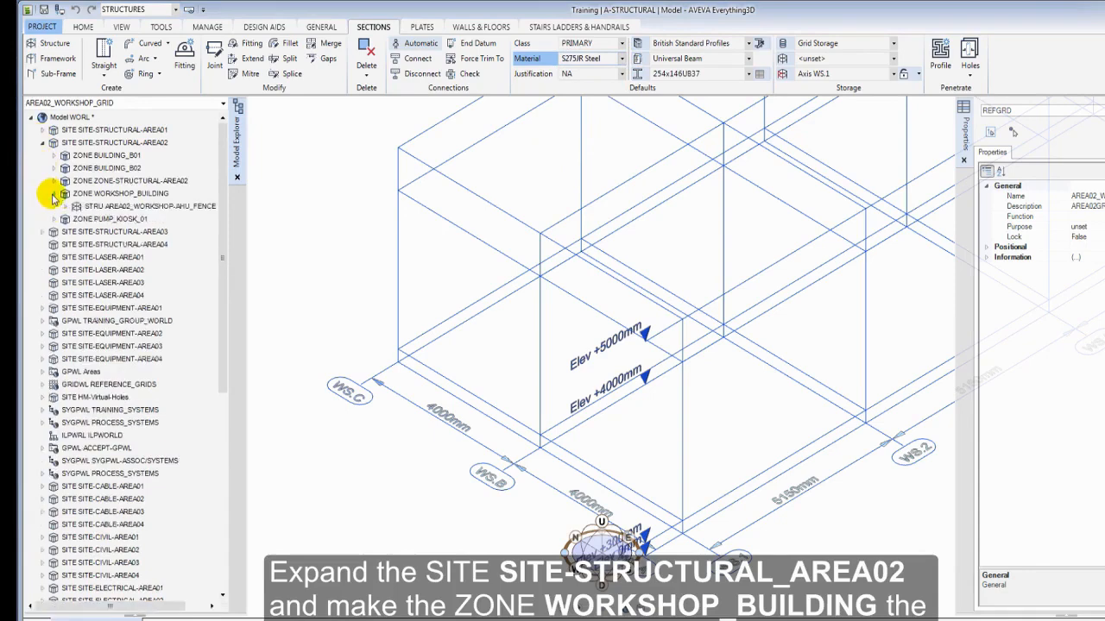
{"action": "left_click", "coordinate": [95, 193]}
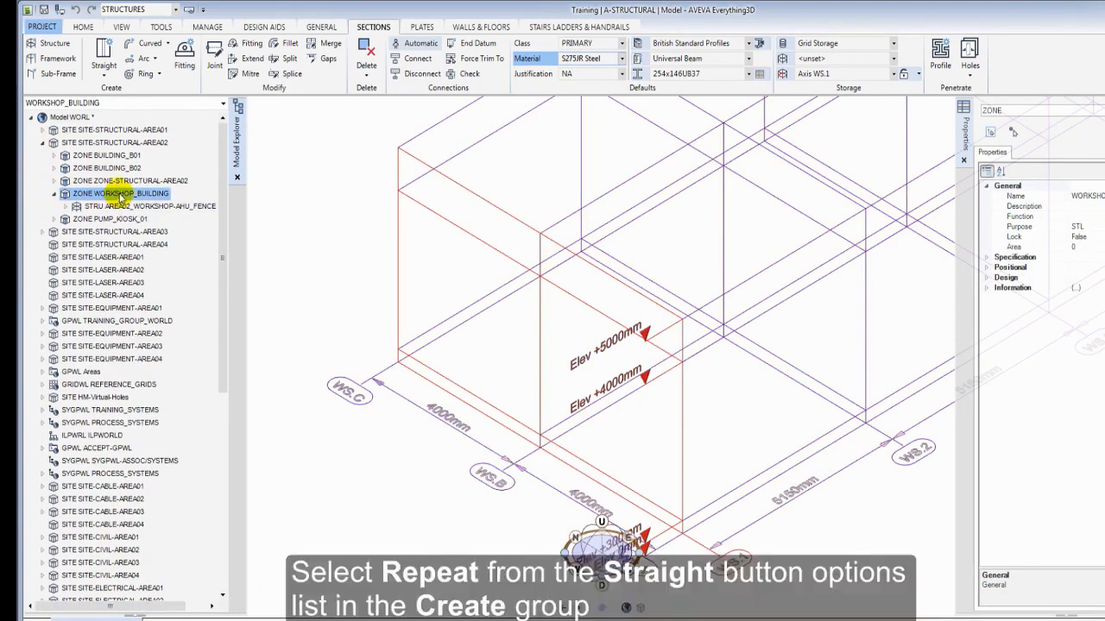
Create a straight column in repeat mode at grid intersection WS.1/WS.A, from Elev +300mm to Elev +4000mm
{"action": "left_click", "coordinate": [104, 76]}
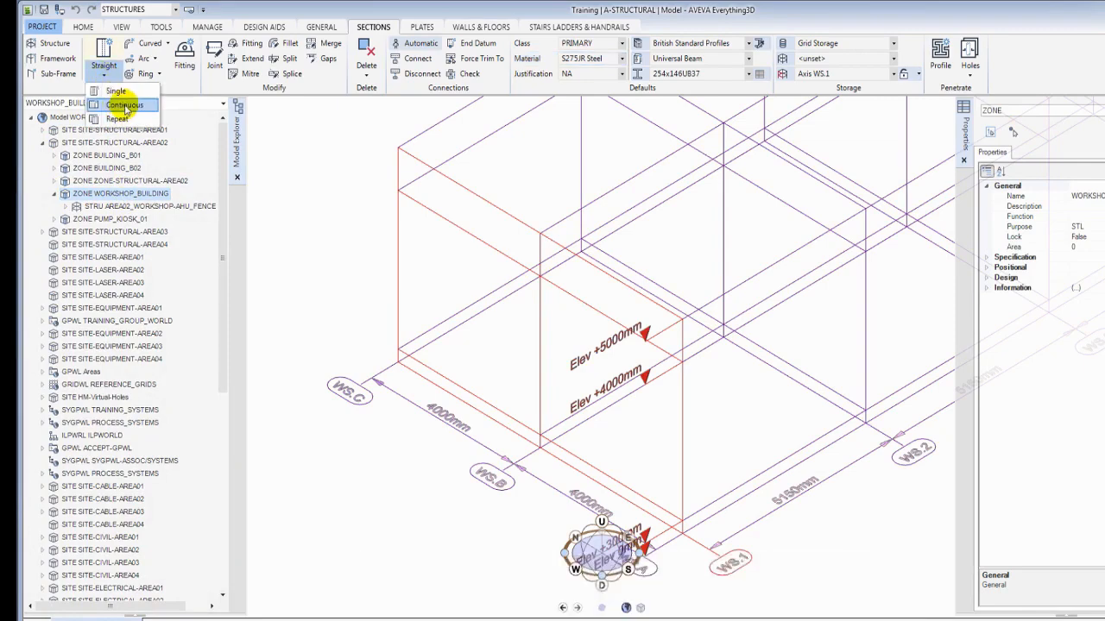
{"action": "left_click", "coordinate": [125, 106]}
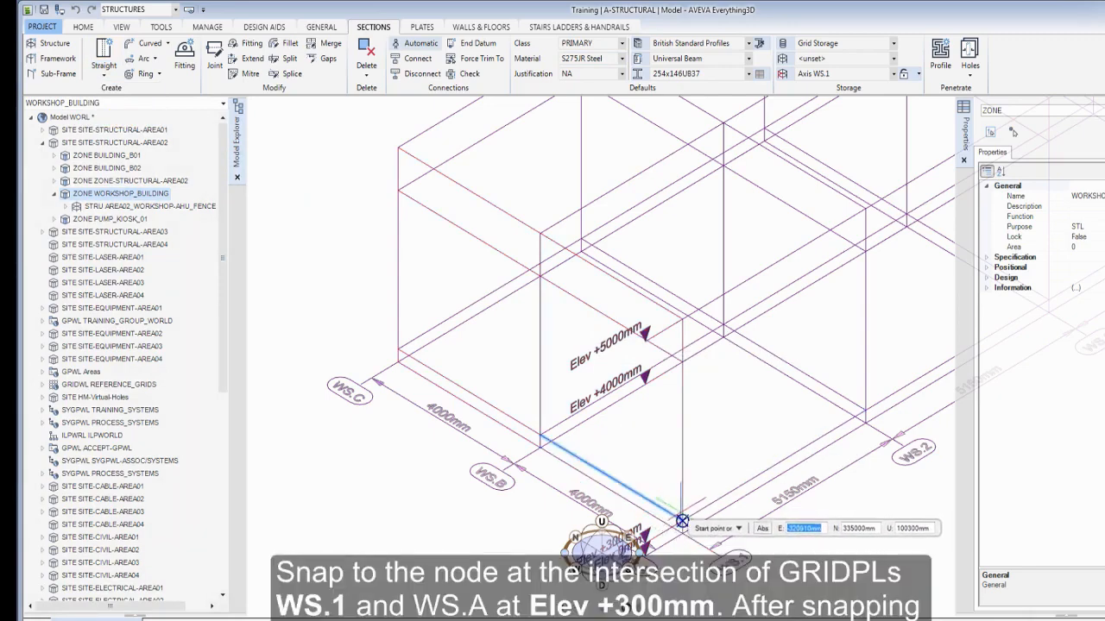
{"action": "left_click", "coordinate": [681, 521]}
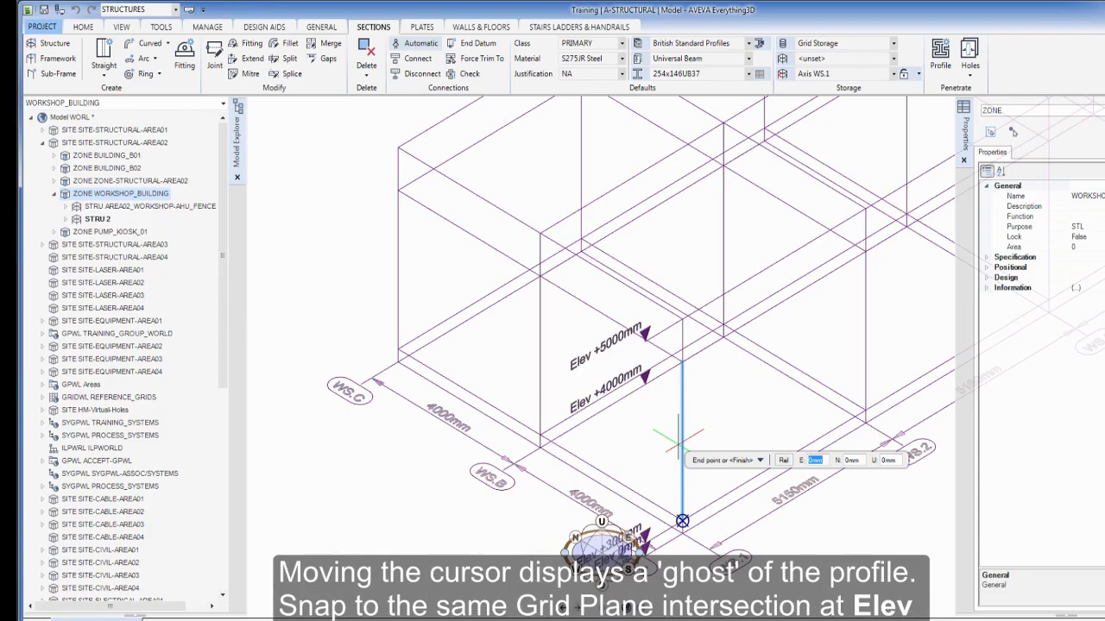
{"action": "left_click", "coordinate": [682, 362]}
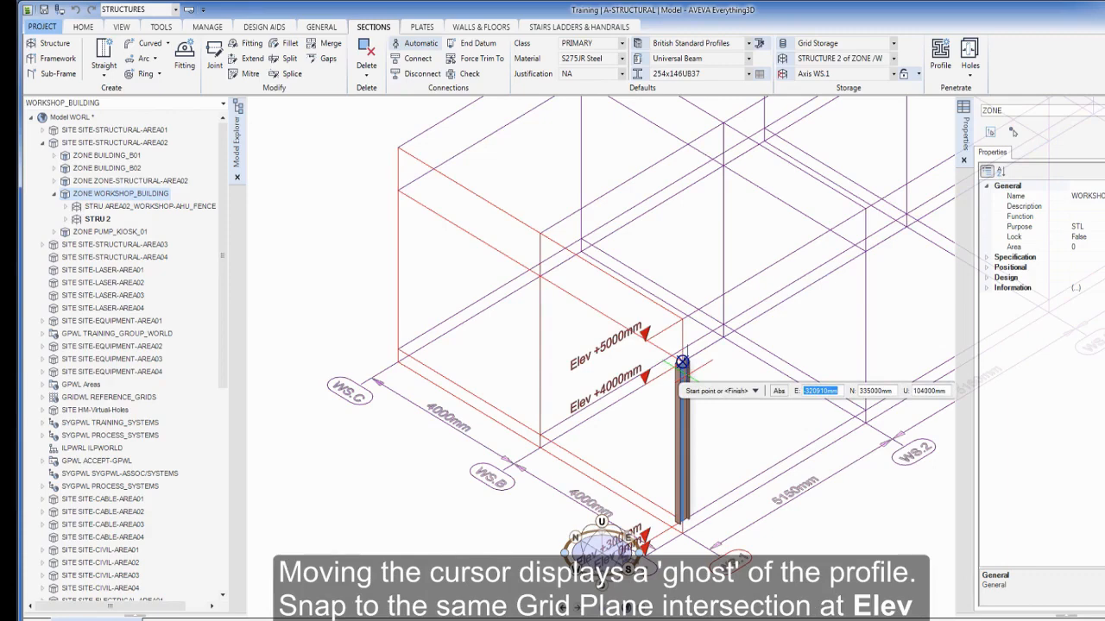
Create a second column at grid intersection WS.1/WS.C from Elev +300mm to Elev +4000mm, with a beta angle of 90
{"action": "left_click", "coordinate": [398, 348]}
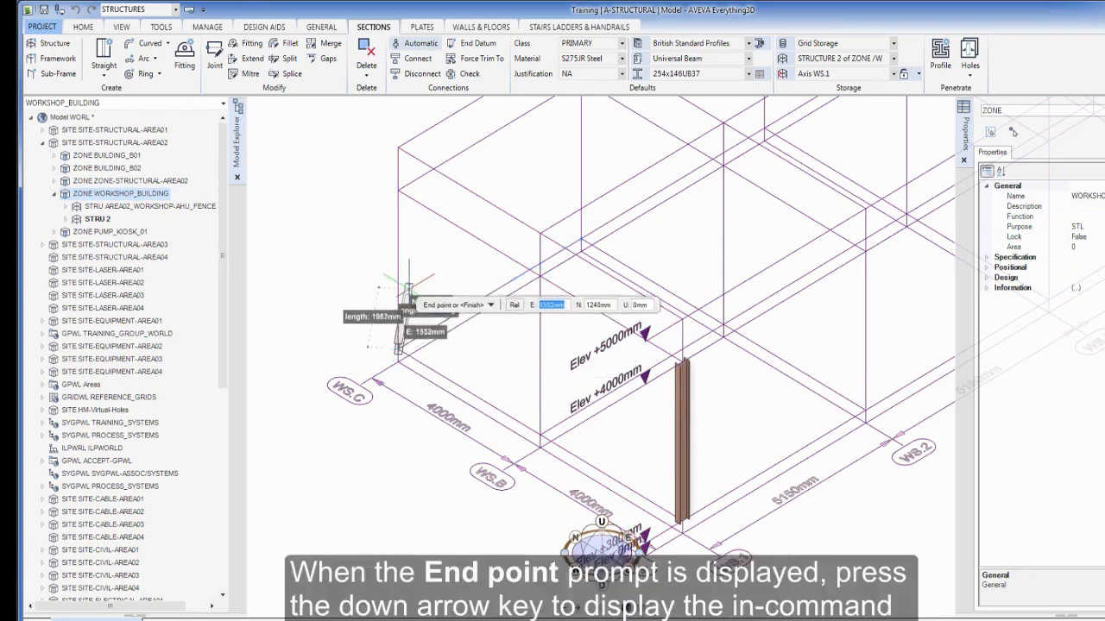
{"action": "key", "text": "Down"}
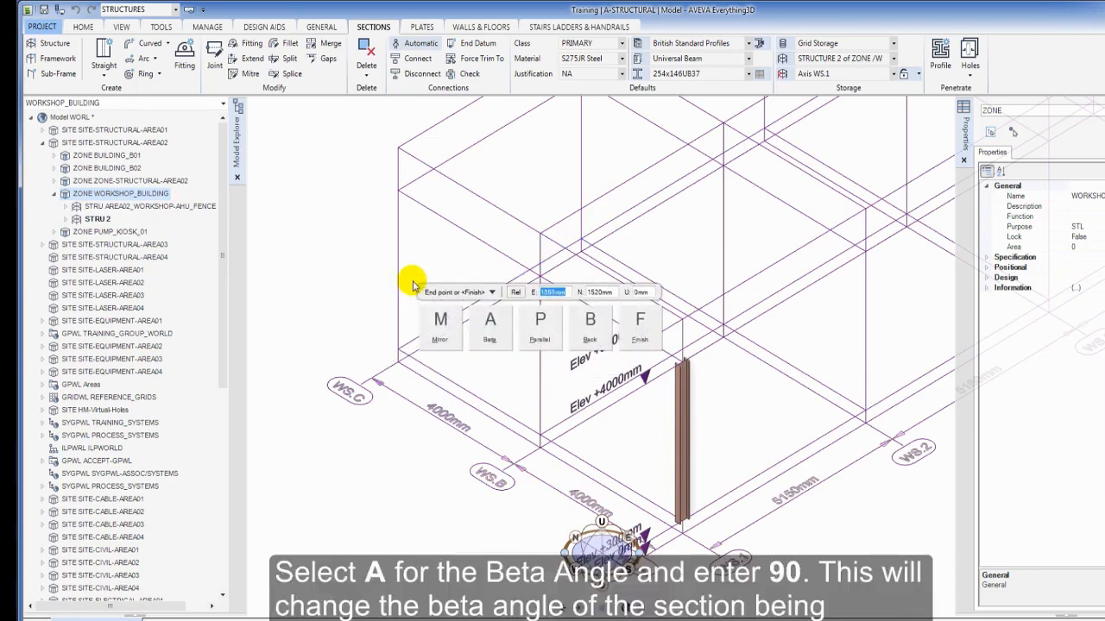
{"action": "left_click", "coordinate": [491, 322]}
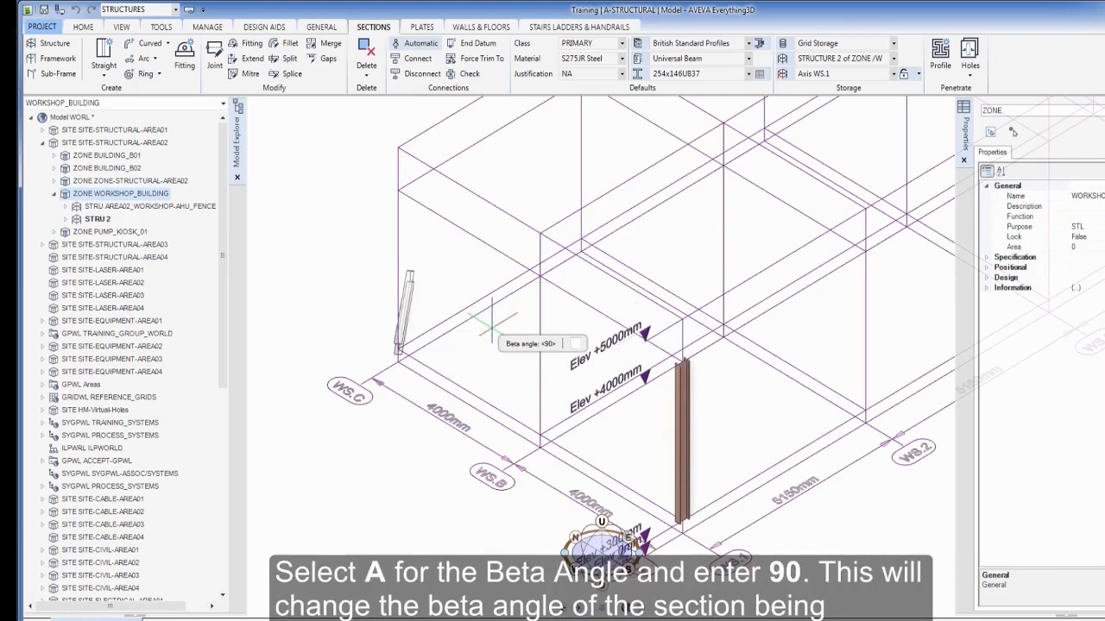
{"action": "type", "text": "90"}
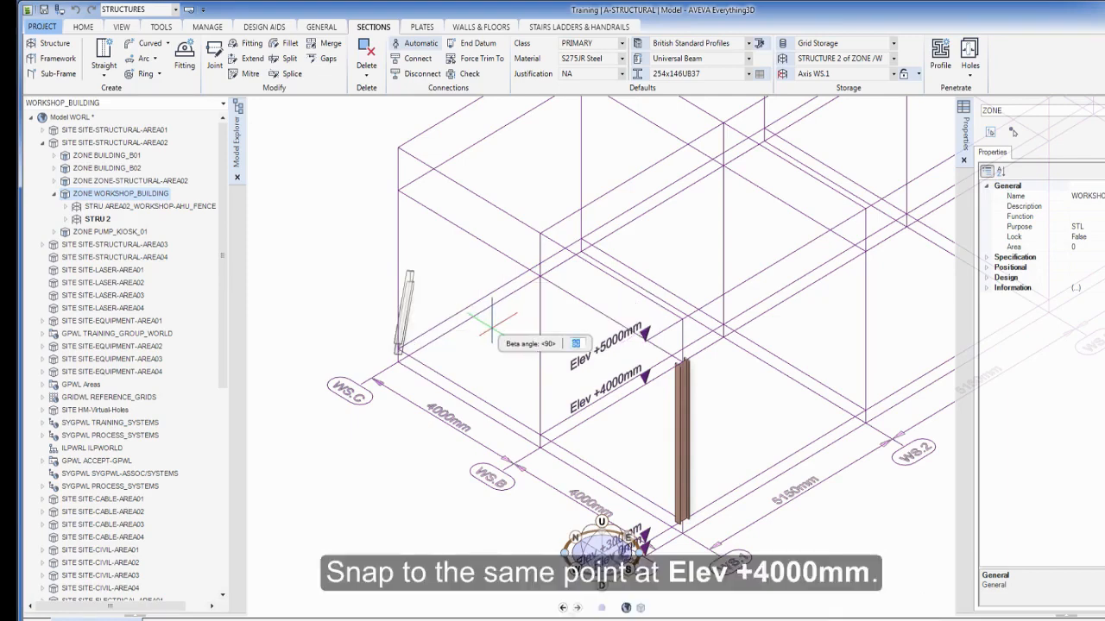
{"action": "key", "text": "Return"}
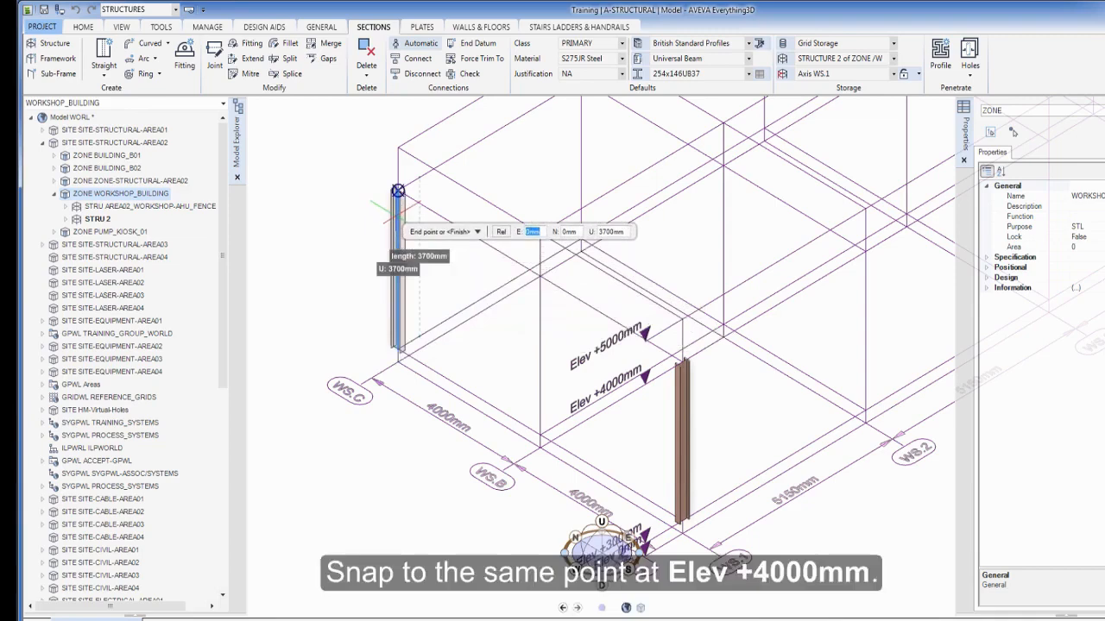
{"action": "left_click", "coordinate": [397, 190]}
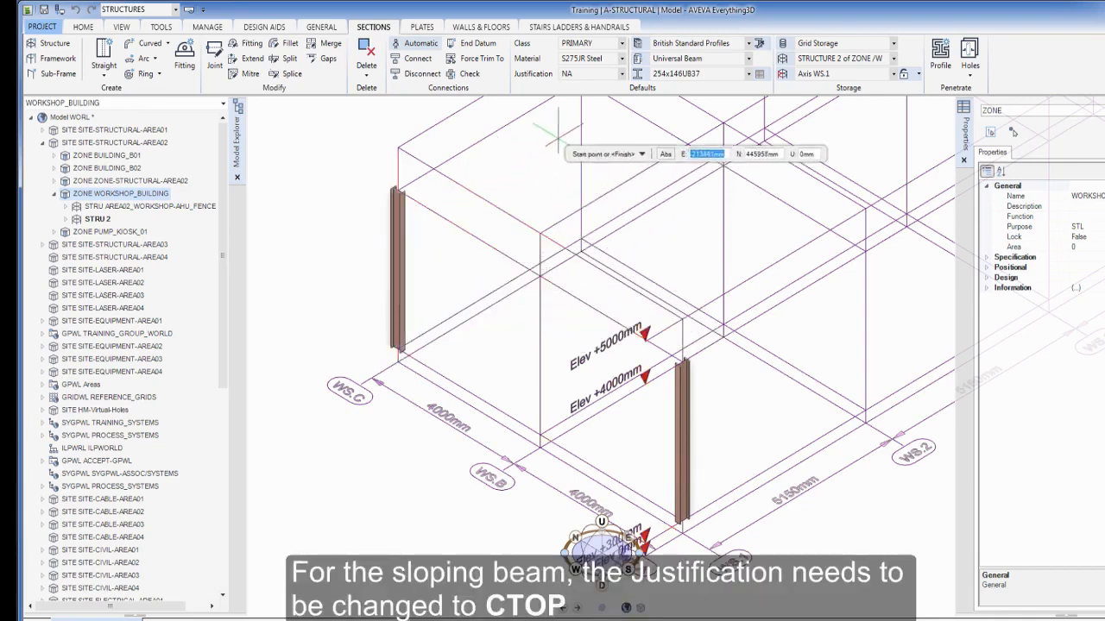
Create a sloping beam with CTOP justification and beta angle 0 from the top of the WS.C column to WS.1/WS.B at Elev +5000mm
{"action": "left_click", "coordinate": [625, 74]}
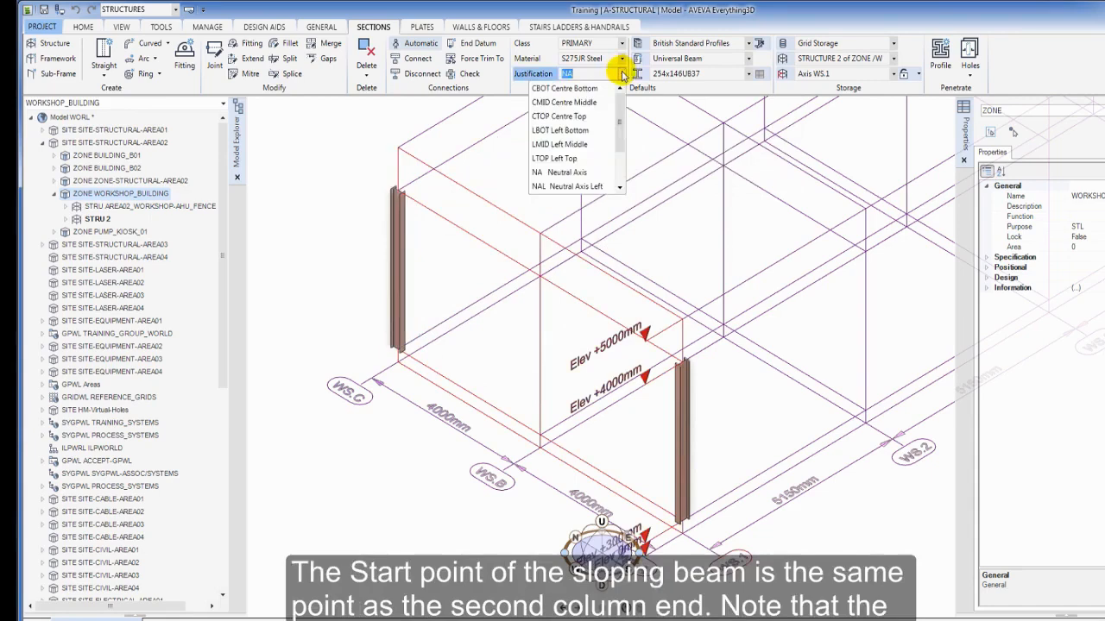
{"action": "left_click", "coordinate": [560, 115]}
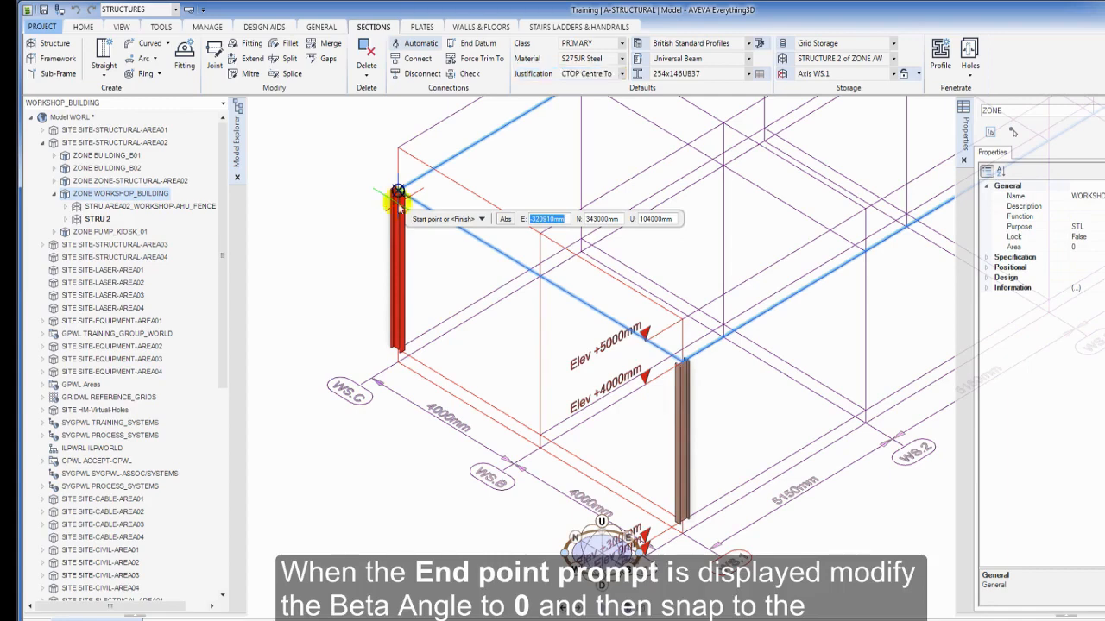
{"action": "left_click", "coordinate": [397, 190]}
{"action": "left_click", "coordinate": [518, 222]}
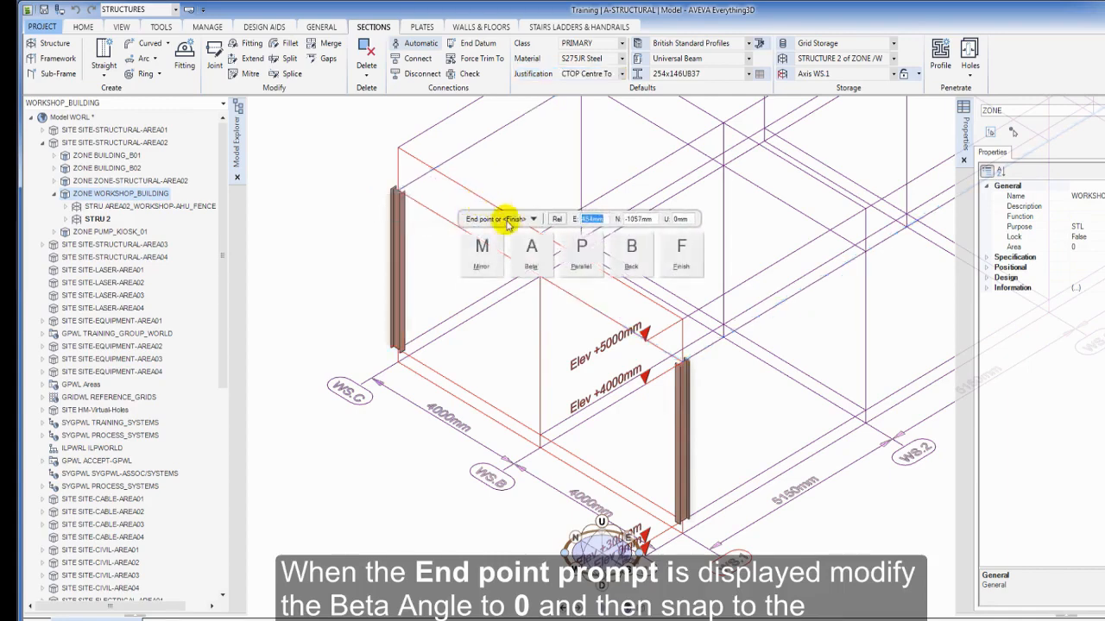
{"action": "left_click", "coordinate": [530, 254]}
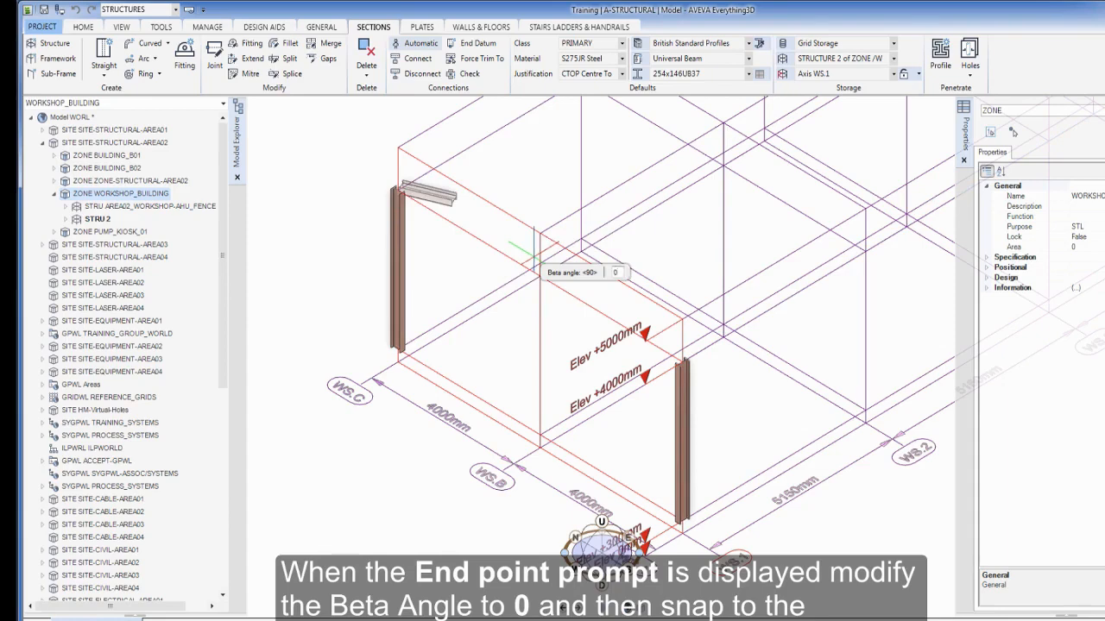
{"action": "type", "text": "0"}
{"action": "key", "text": "Return"}
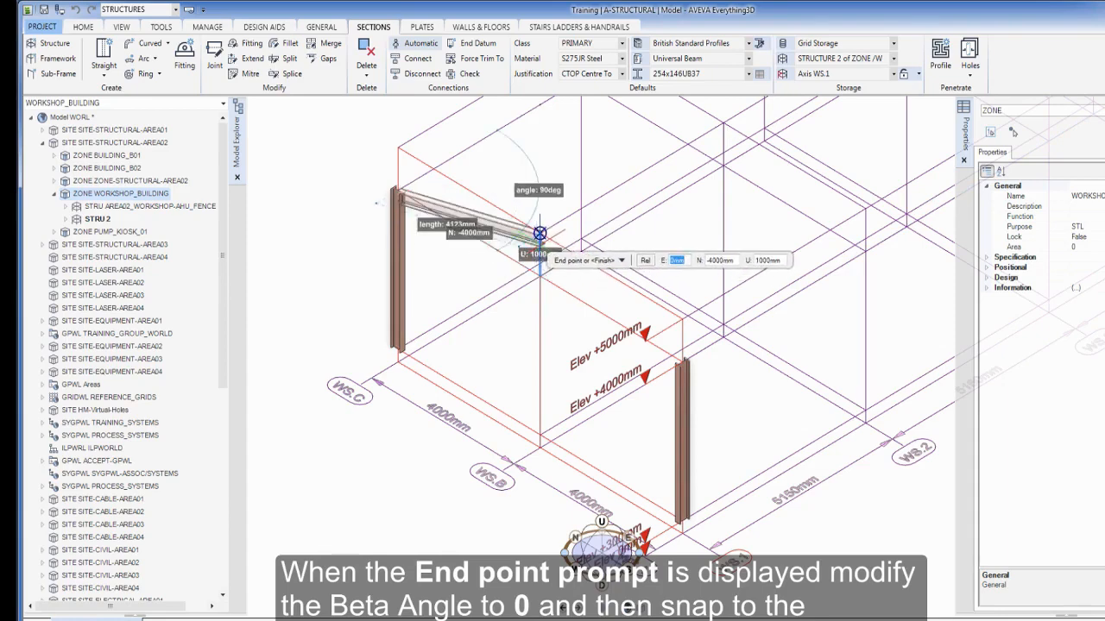
{"action": "left_click", "coordinate": [540, 235]}
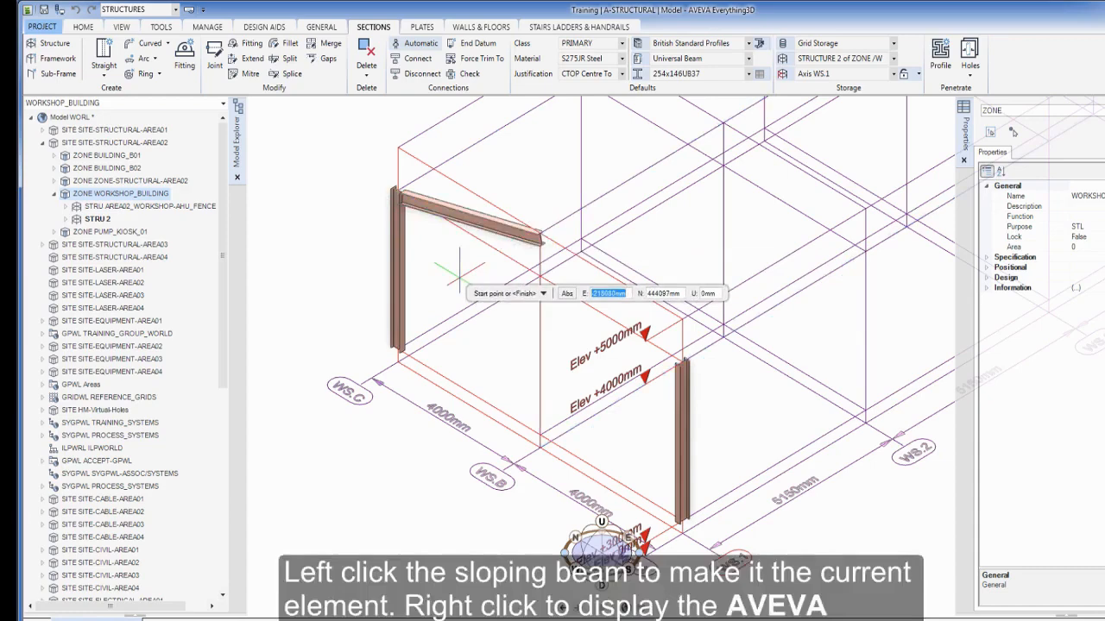
{"action": "key", "text": "Escape"}
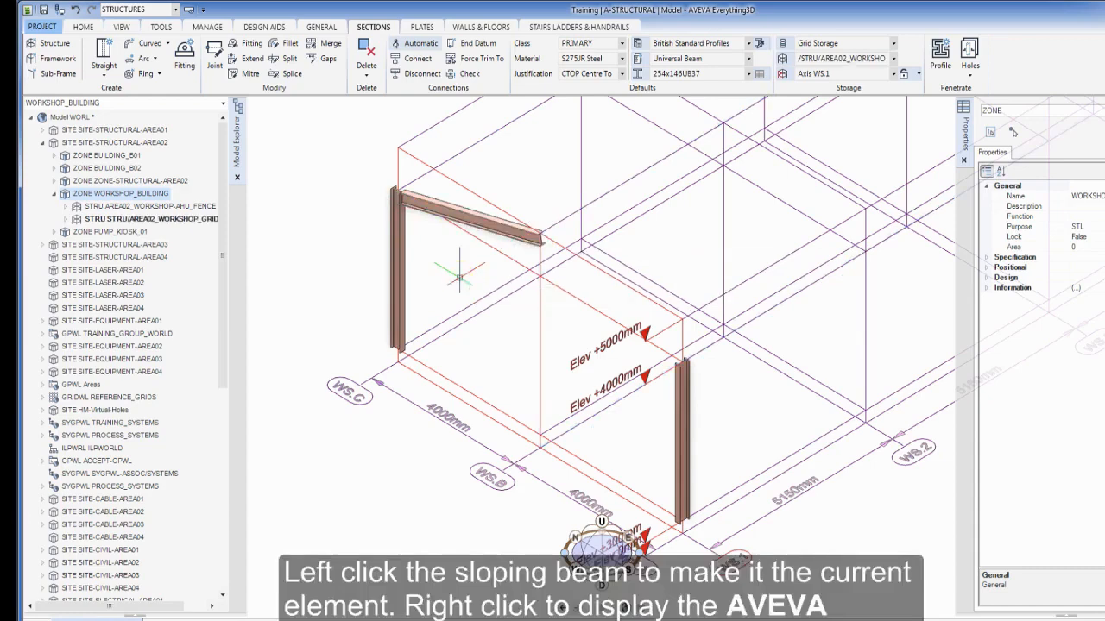
Mirror the sloping roof beam about grid line WS.B, using two grid intersections on WS.B as the mirror points
{"action": "left_click", "coordinate": [481, 218]}
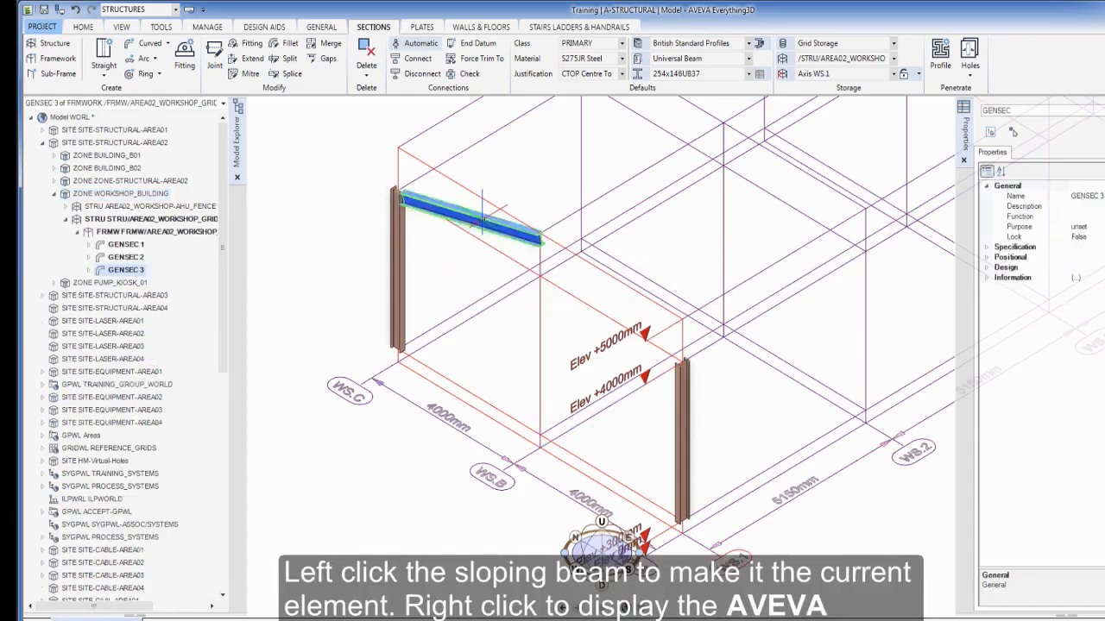
{"action": "right_click", "coordinate": [482, 218]}
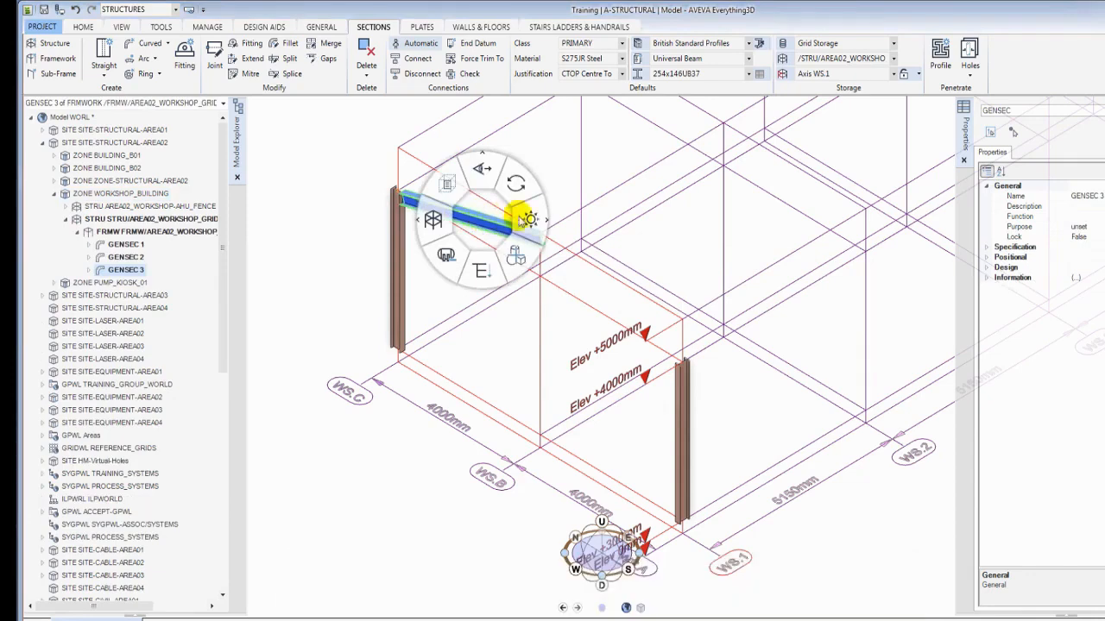
{"action": "left_click", "coordinate": [527, 219]}
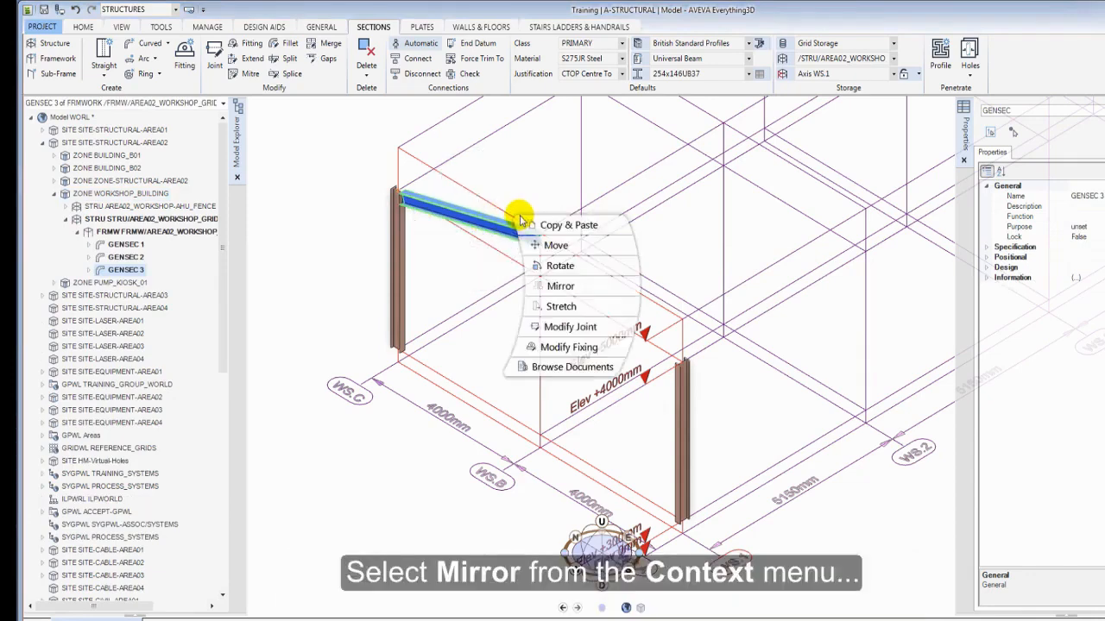
{"action": "left_click", "coordinate": [565, 286]}
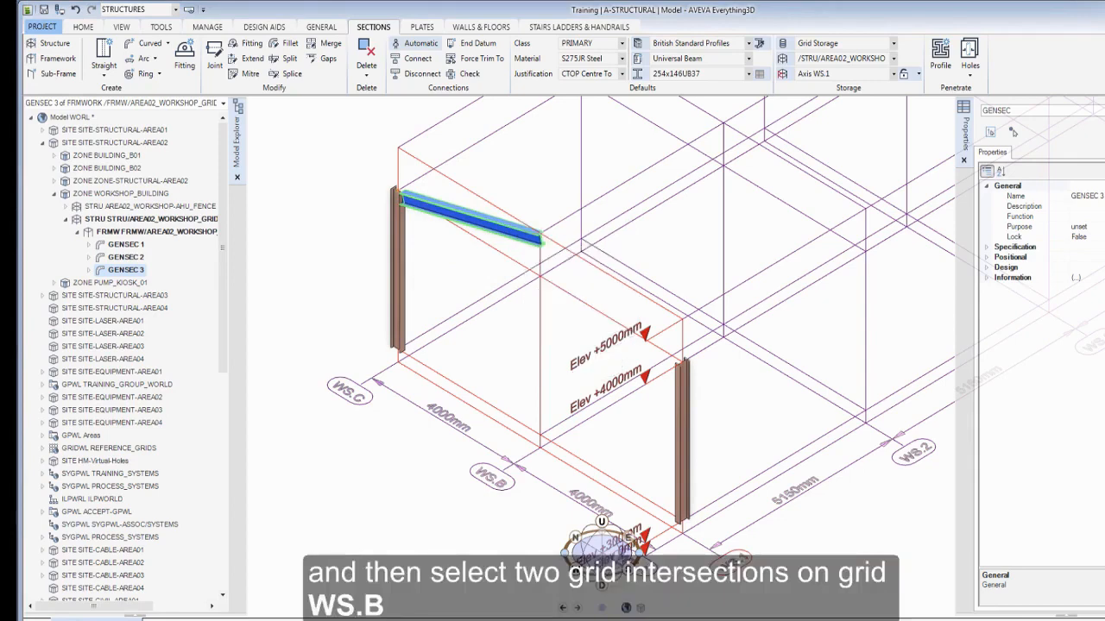
{"action": "left_click", "coordinate": [538, 233]}
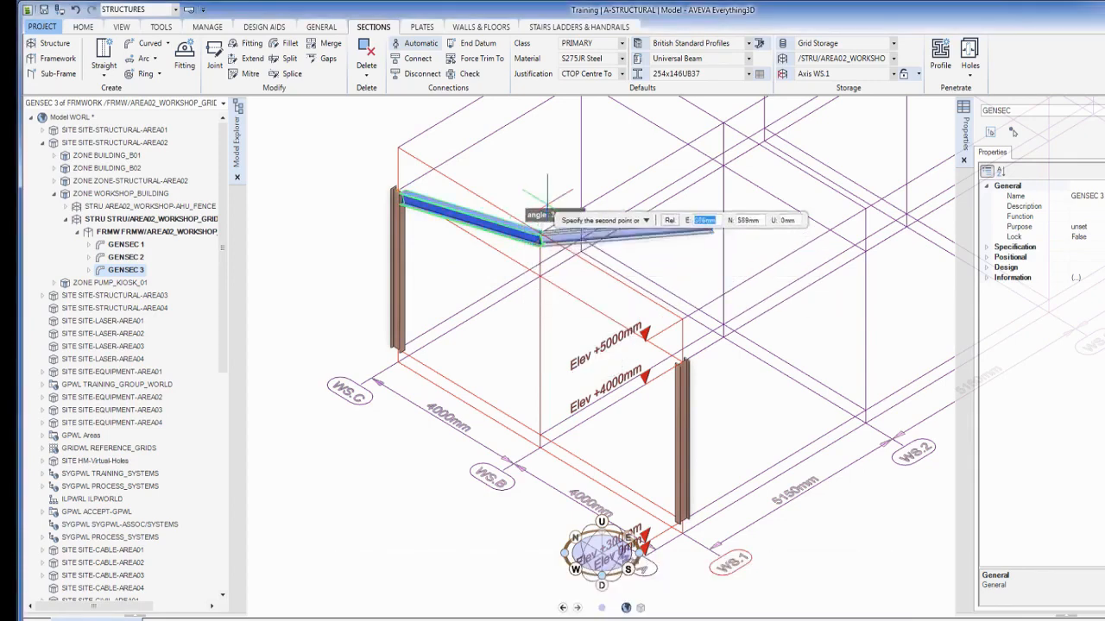
{"action": "left_click", "coordinate": [723, 122]}
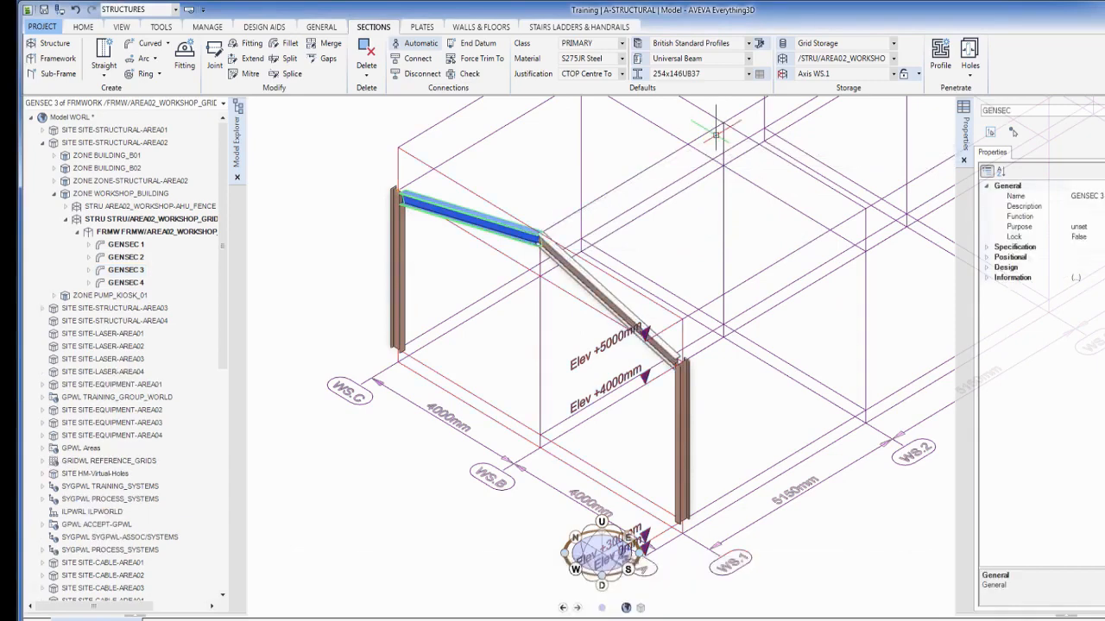
Connect the lower end of the mirrored roof beam to the column at WS.1/WS.A
{"action": "left_click", "coordinate": [417, 57]}
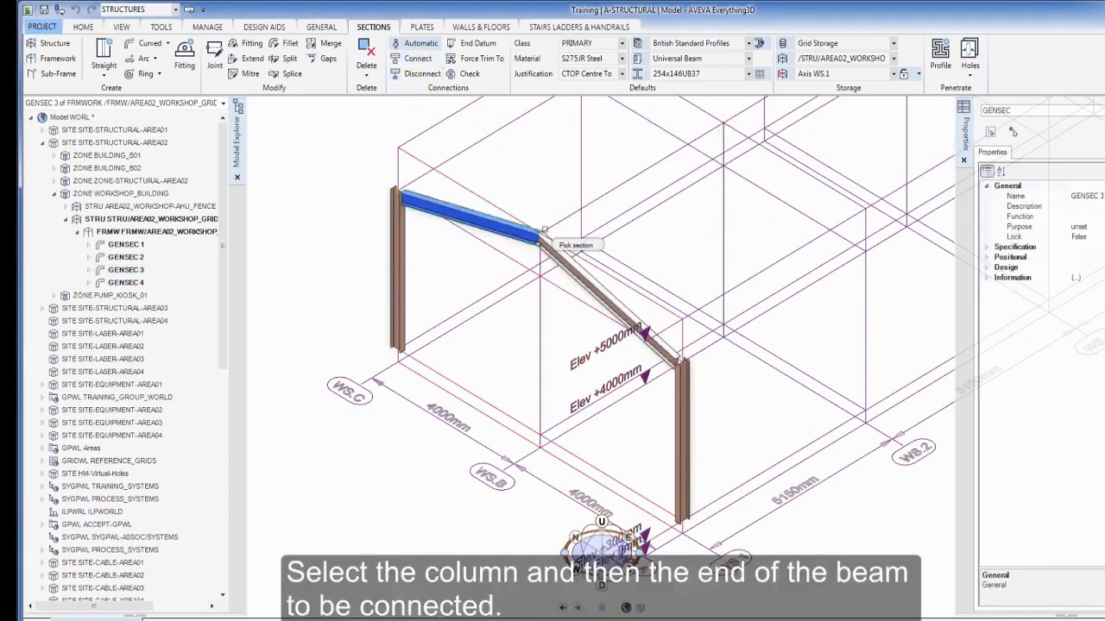
{"action": "left_click", "coordinate": [681, 390]}
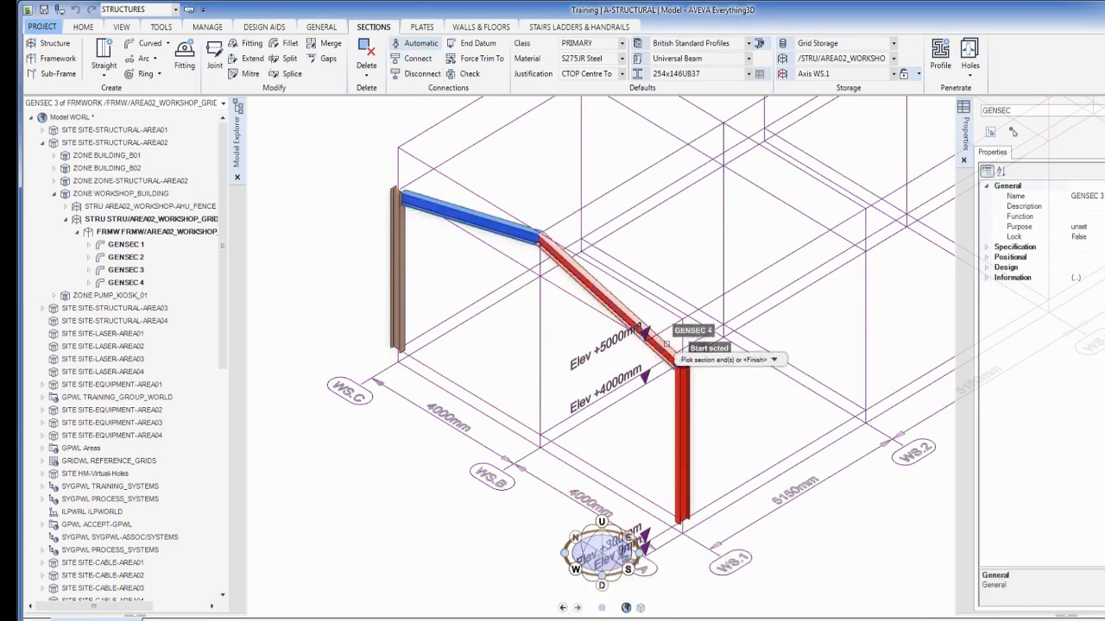
{"action": "left_click", "coordinate": [678, 353]}
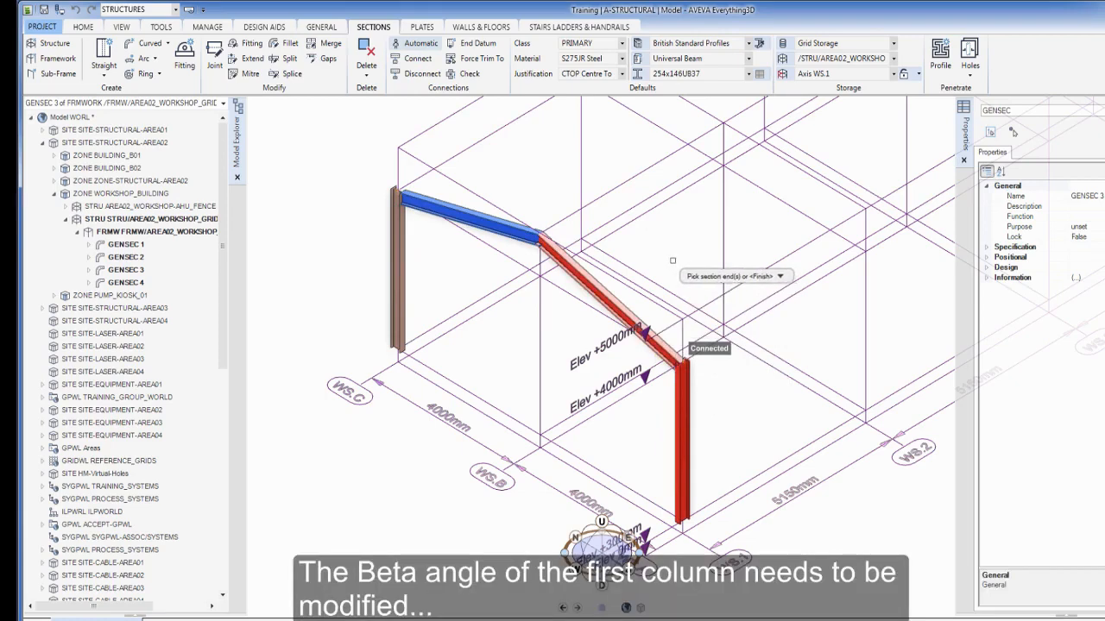
{"action": "key", "text": "Escape"}
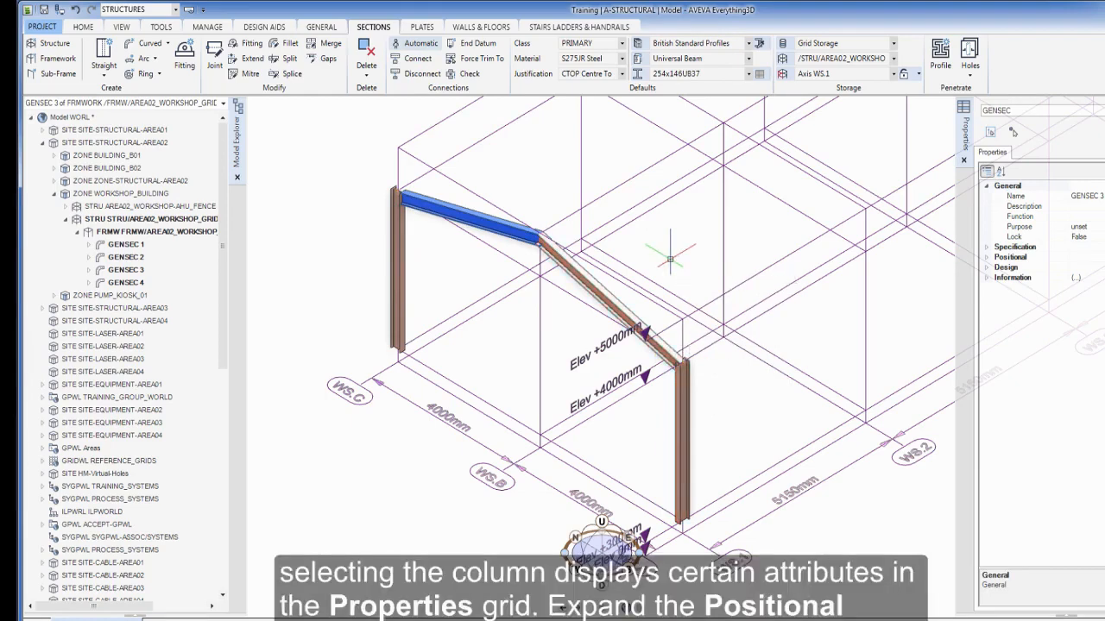
Set the beta angle of the column at WS.1/WS.A to 90
{"action": "left_click", "coordinate": [682, 400]}
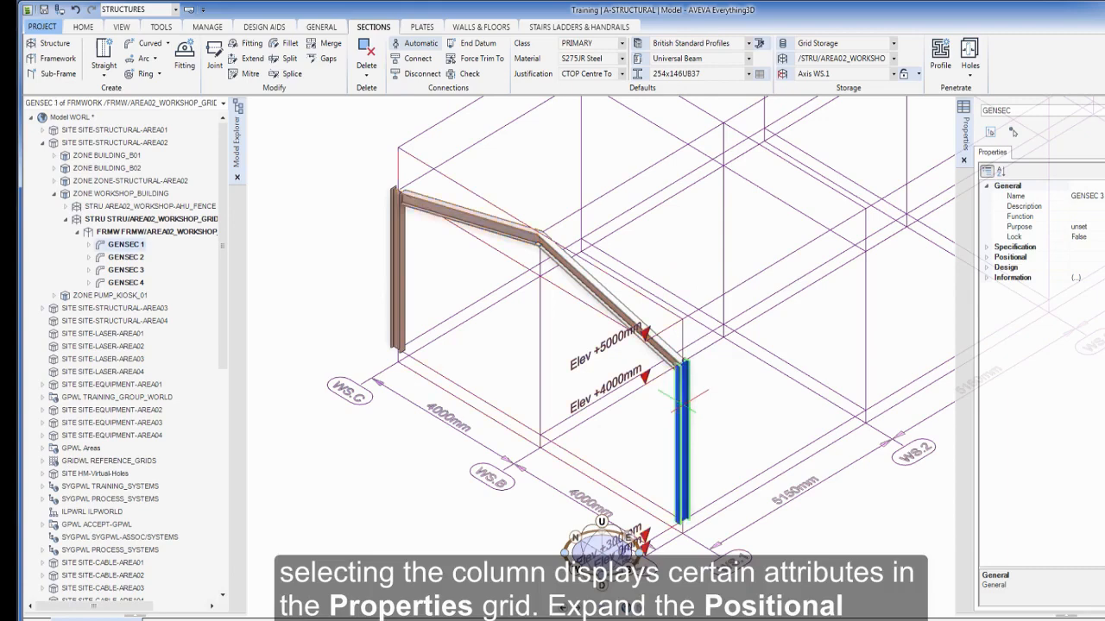
{"action": "left_click", "coordinate": [987, 248]}
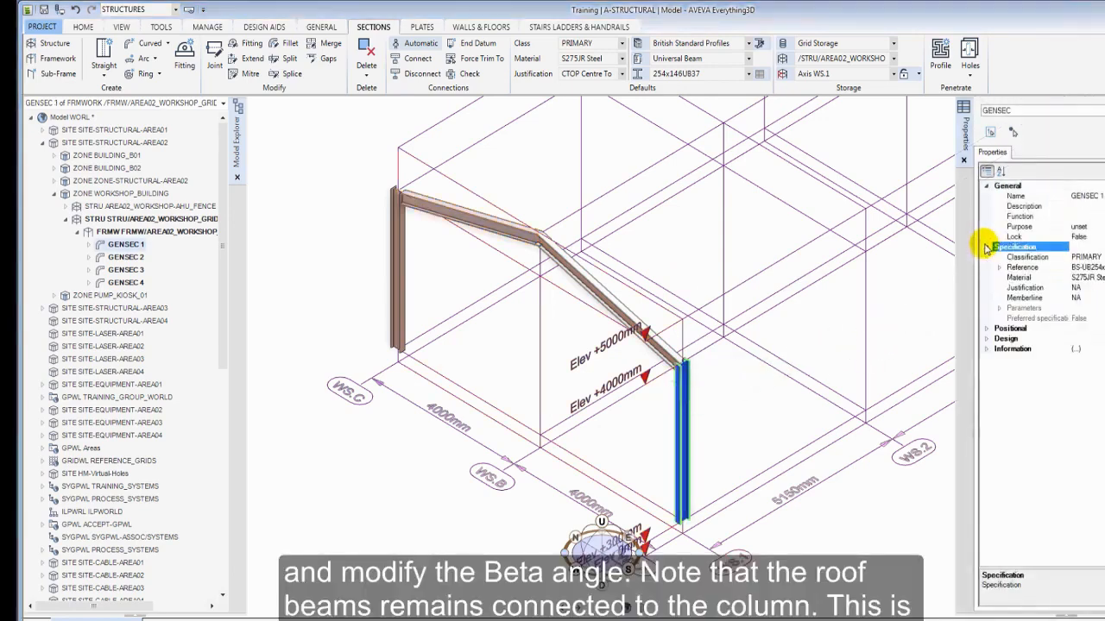
{"action": "left_click", "coordinate": [987, 332]}
{"action": "left_click", "coordinate": [1019, 338]}
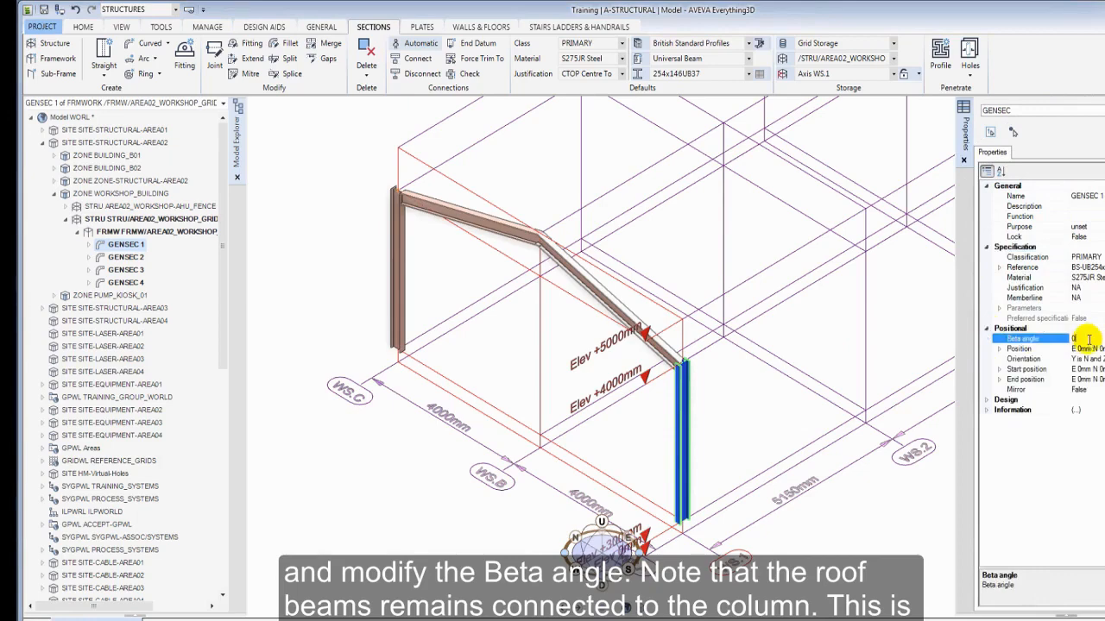
{"action": "left_click", "coordinate": [1096, 338]}
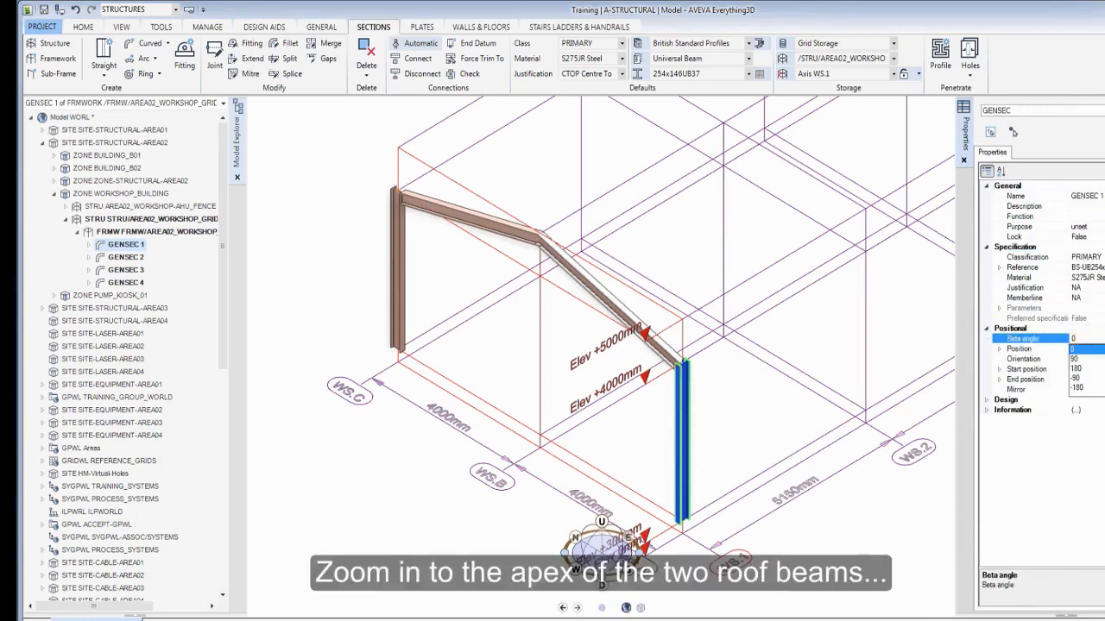
{"action": "left_click", "coordinate": [1083, 358]}
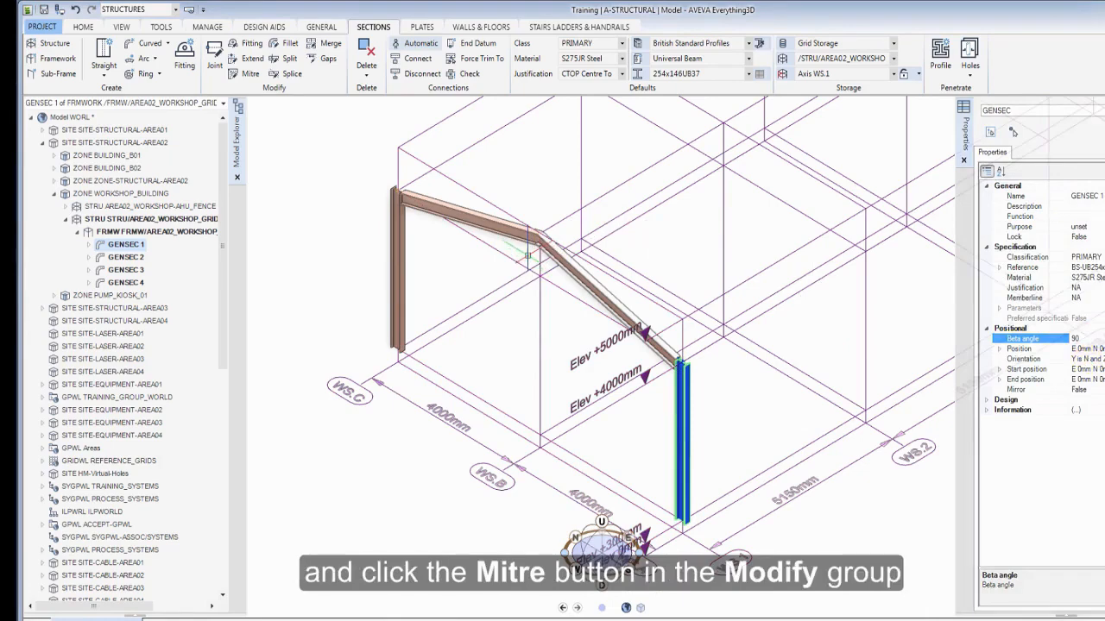
Mitre the ends of the two sloping roof beams where they meet at the apex on grid line WS.B
{"action": "scroll", "coordinate": [535, 253], "scroll_direction": "up", "scroll_amount": 5}
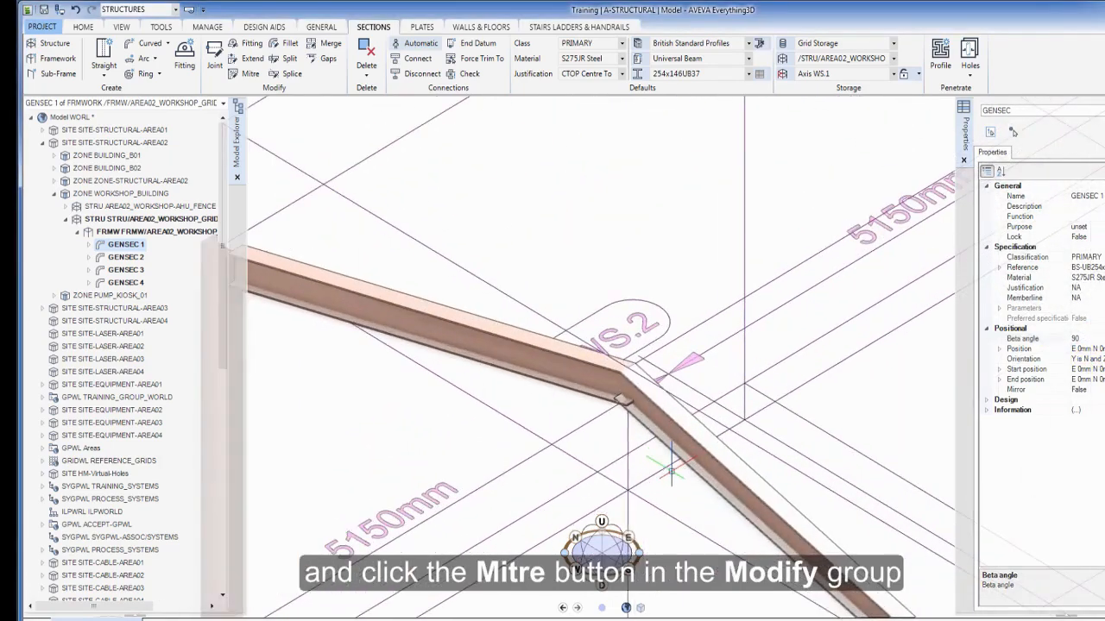
{"action": "left_click", "coordinate": [263, 85]}
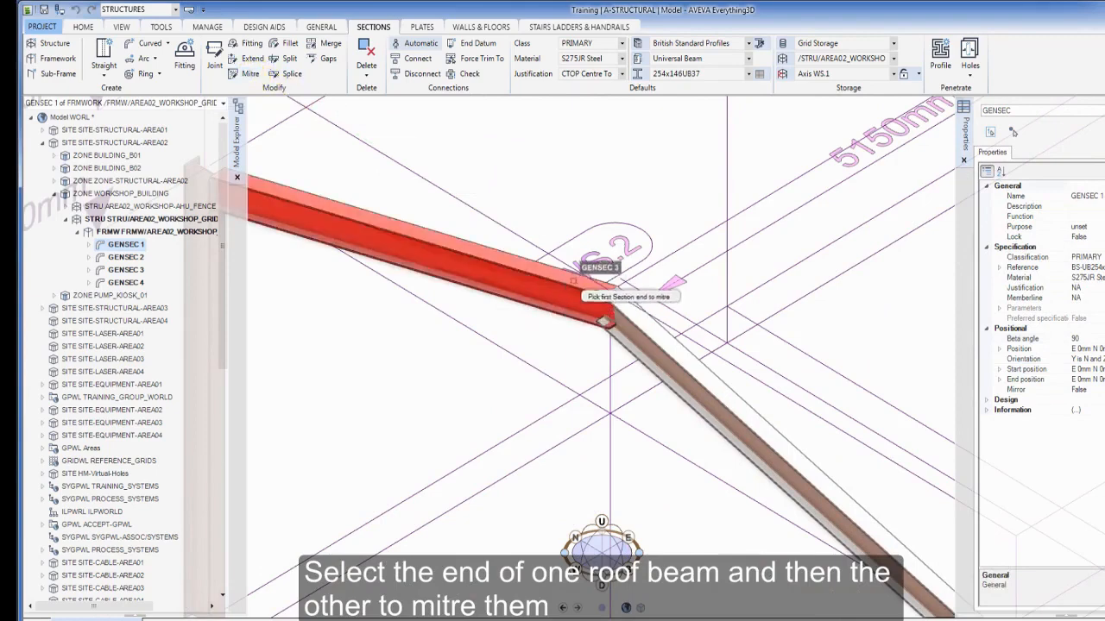
{"action": "left_click", "coordinate": [567, 283]}
{"action": "left_click", "coordinate": [630, 326]}
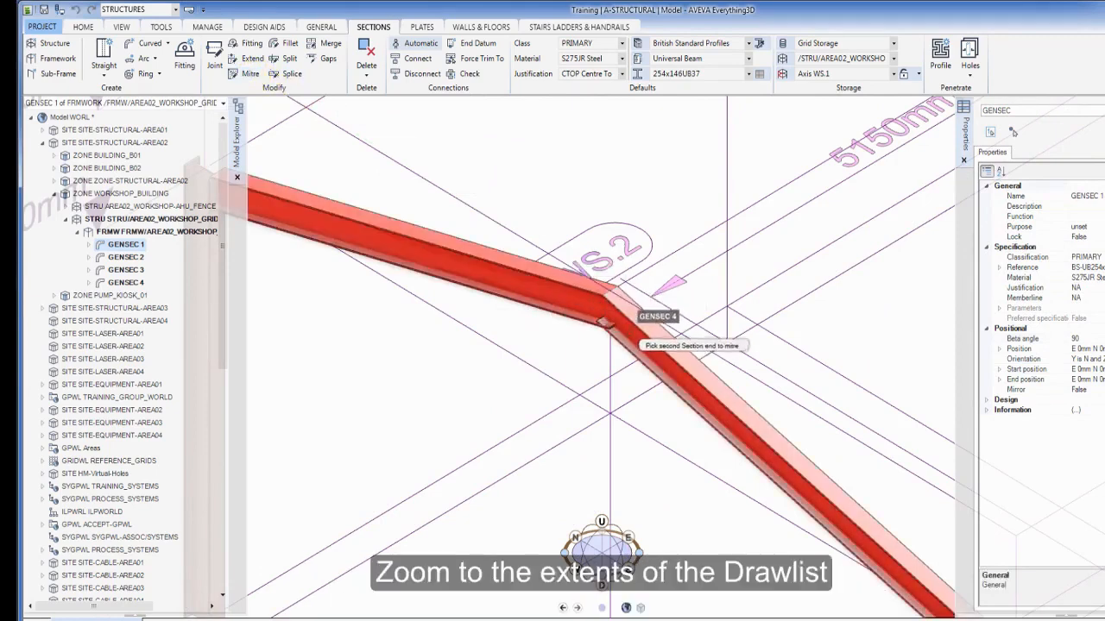
{"action": "middle_click_drag", "start_coordinate": [634, 328], "coordinate": [649, 321]}
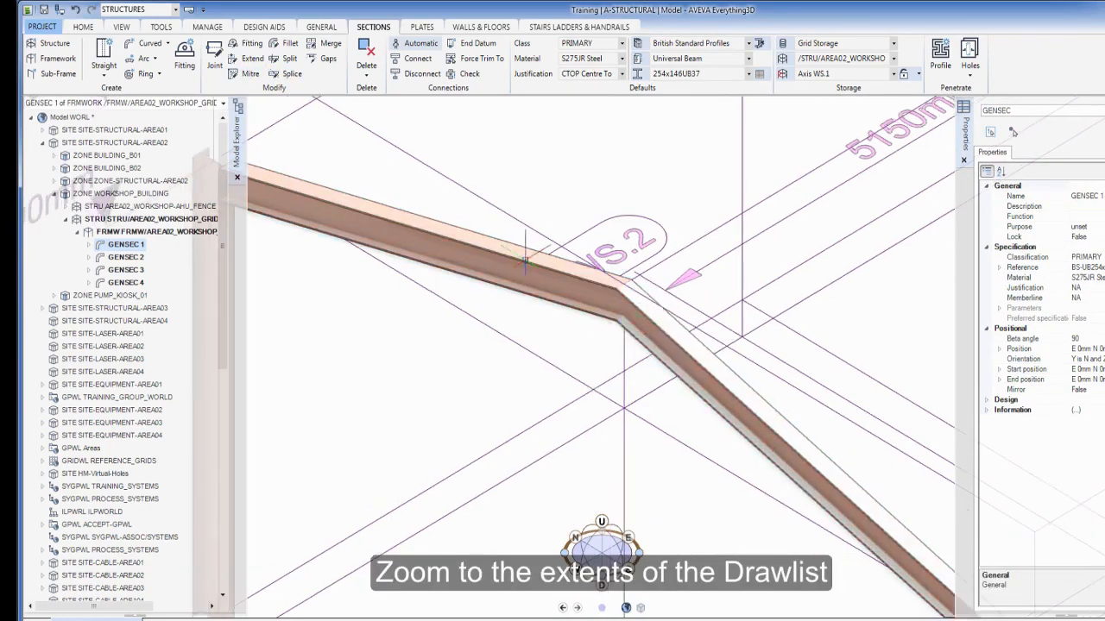
Copy the four sections of the WS.1 frame from the column base at WS.1/WS.A to the matching points on WS.2, WS.3 and WS.4
{"action": "left_click", "coordinate": [123, 27]}
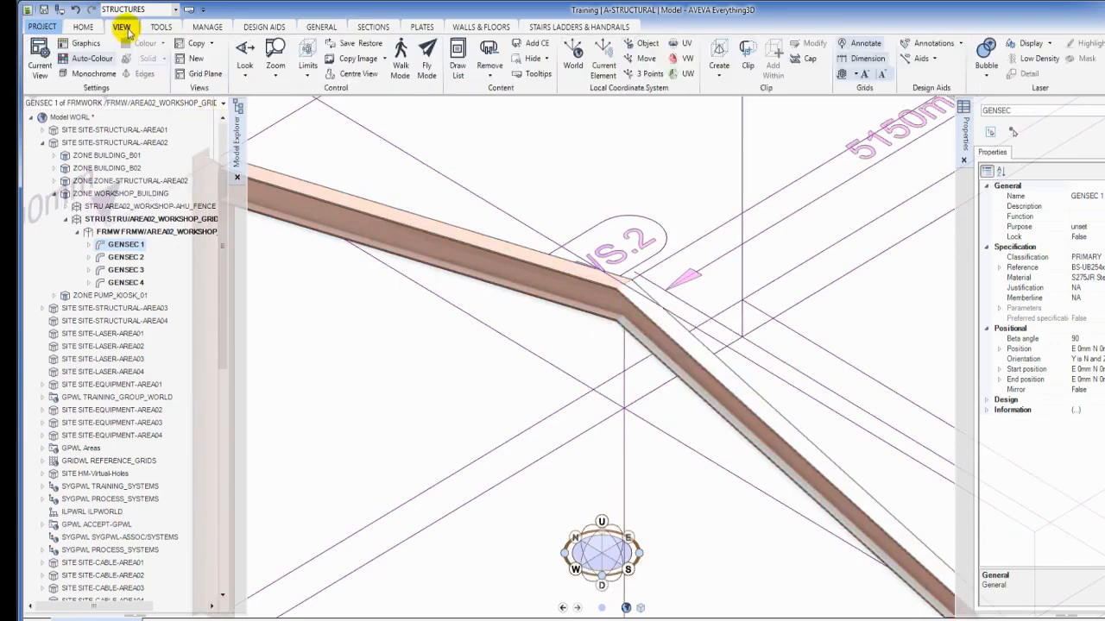
{"action": "left_click", "coordinate": [276, 76]}
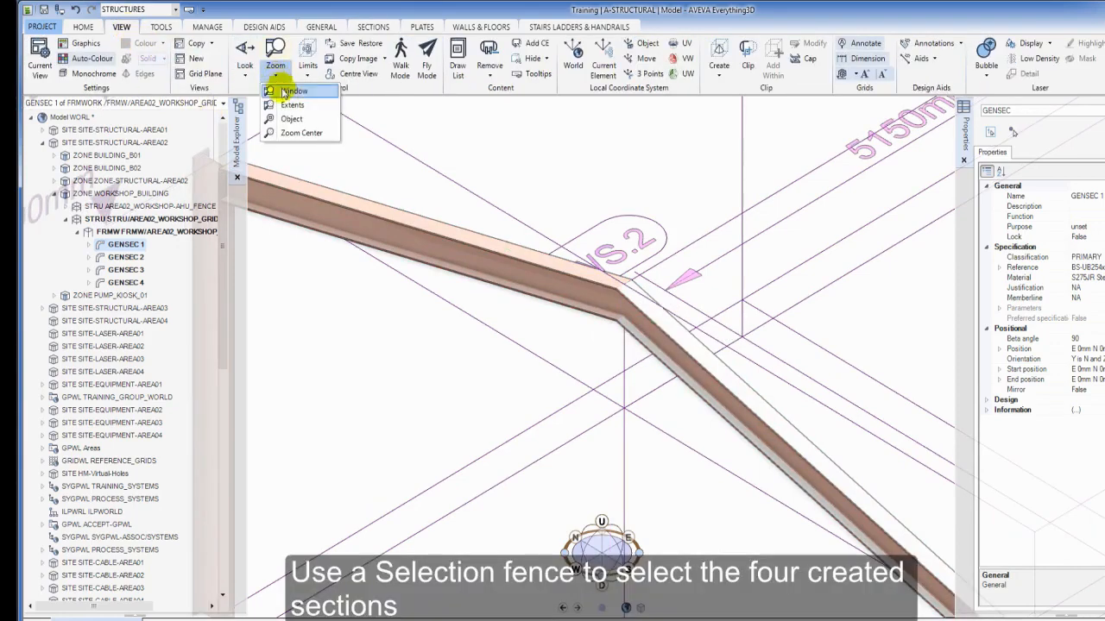
{"action": "left_click", "coordinate": [292, 105]}
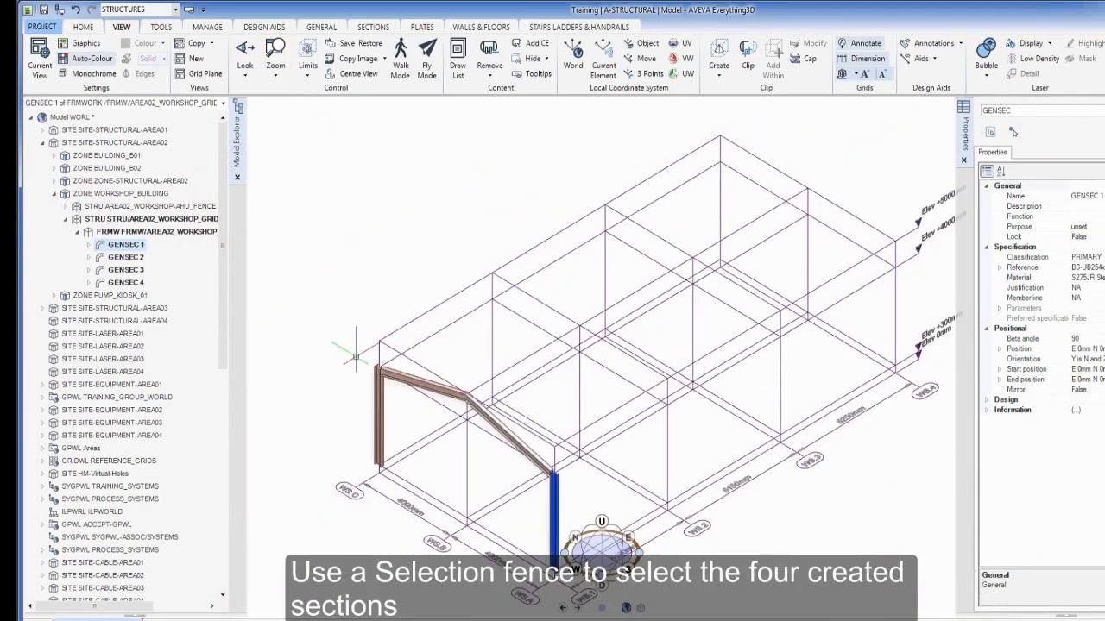
{"action": "left_click_drag", "start_coordinate": [356, 352], "coordinate": [568, 576]}
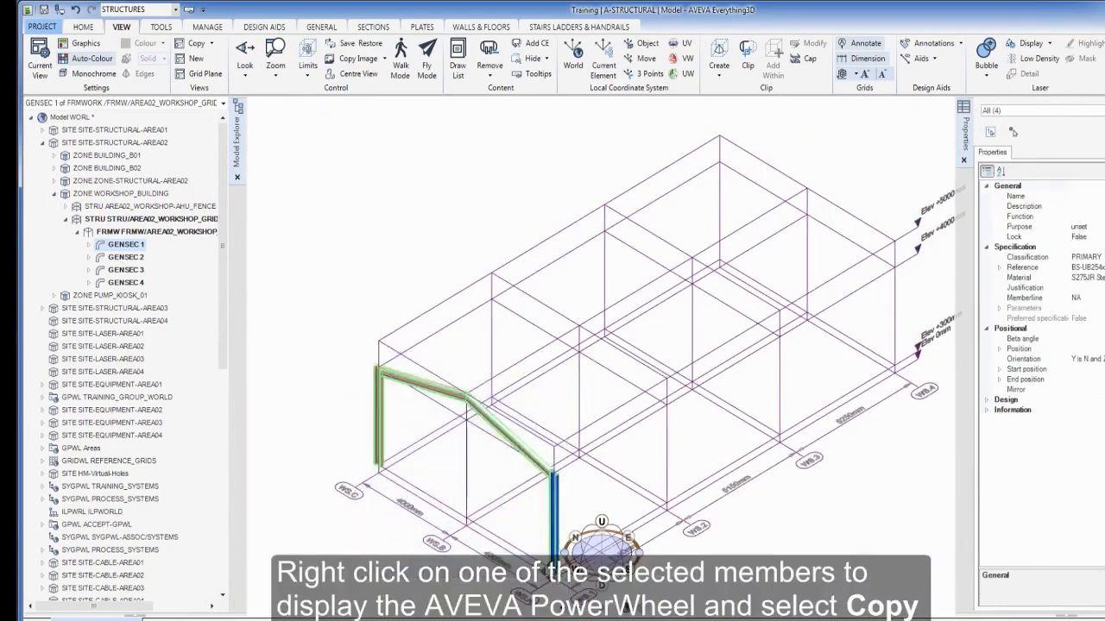
{"action": "middle_click_drag", "start_coordinate": [555, 575], "coordinate": [535, 471]}
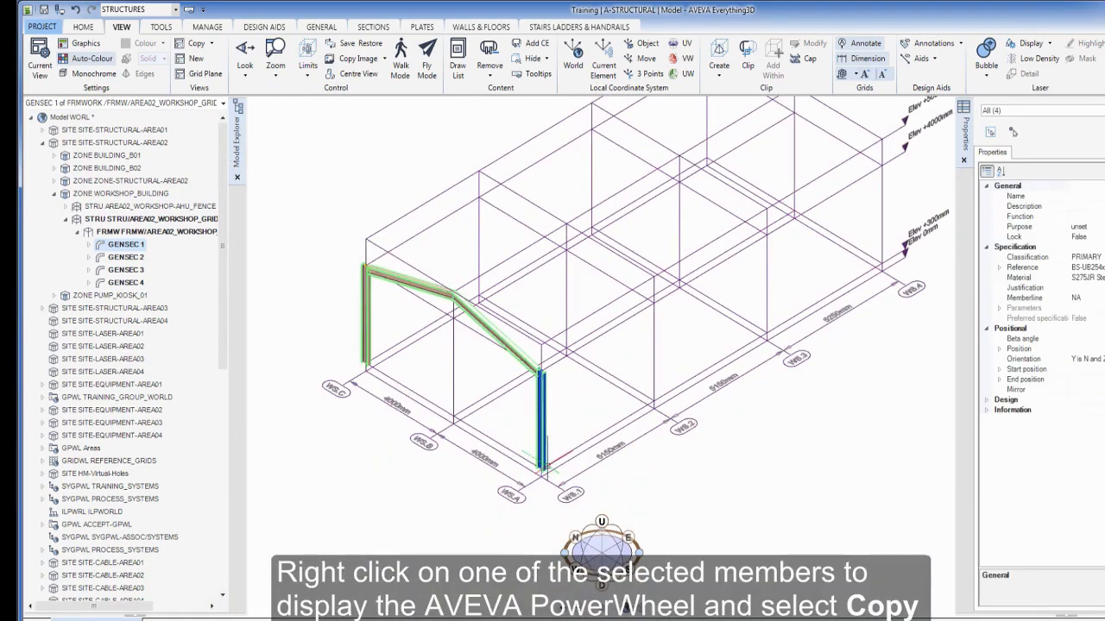
{"action": "right_click", "coordinate": [541, 404]}
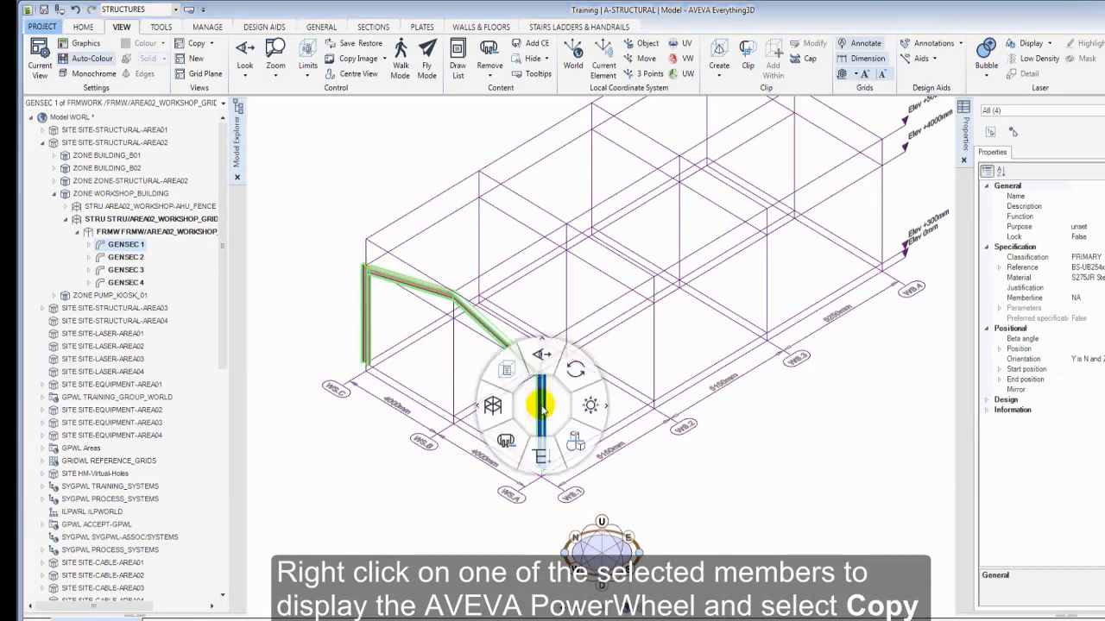
{"action": "left_click", "coordinate": [594, 409]}
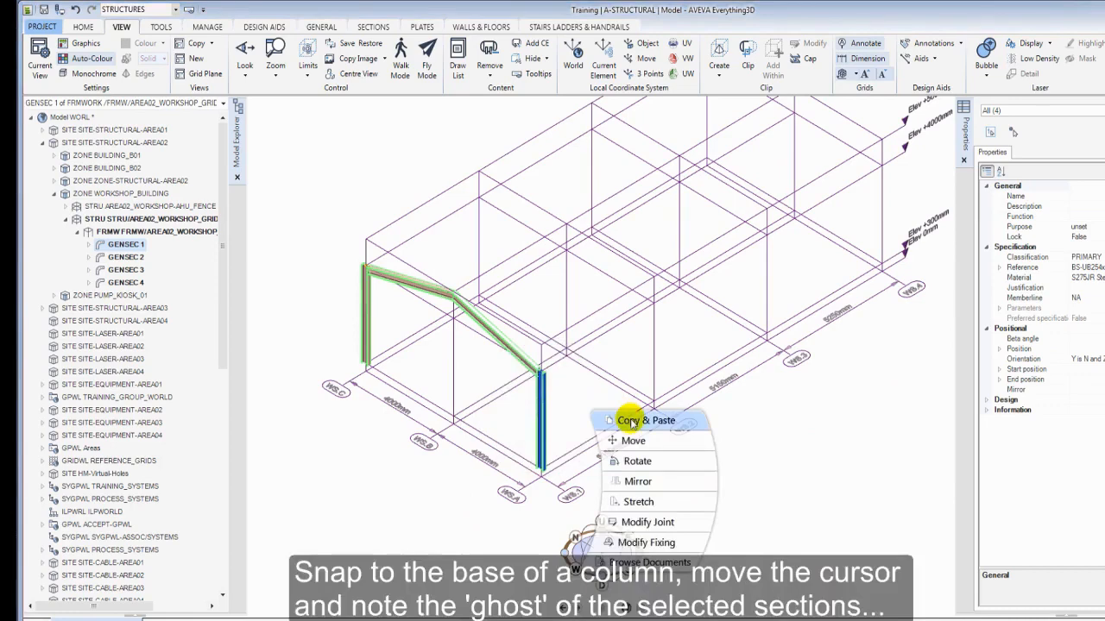
{"action": "left_click", "coordinate": [632, 421]}
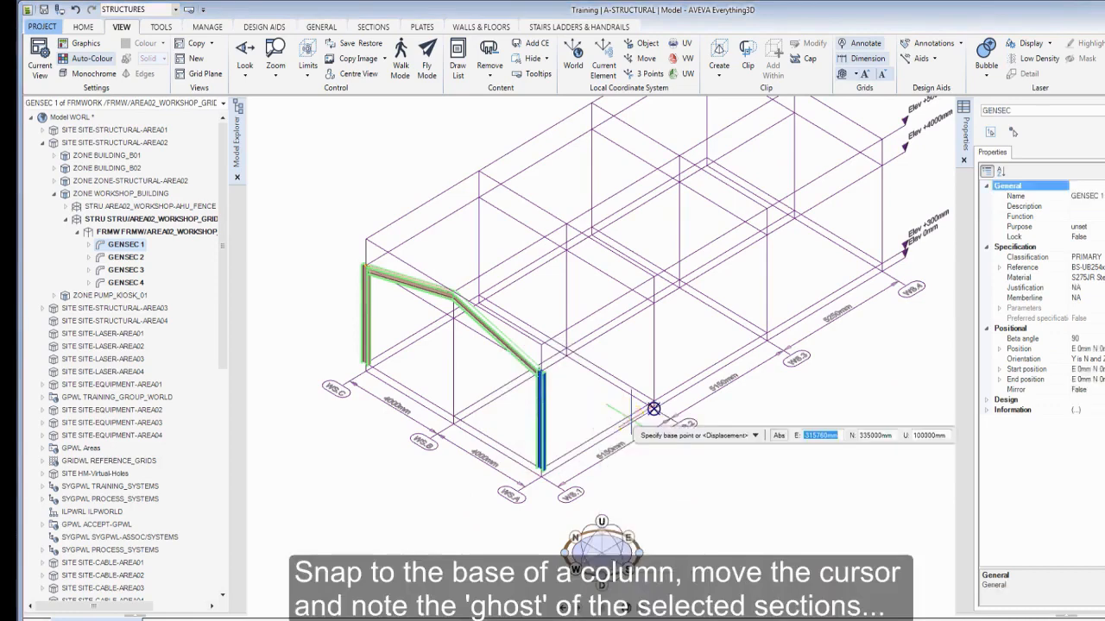
{"action": "left_click", "coordinate": [540, 468]}
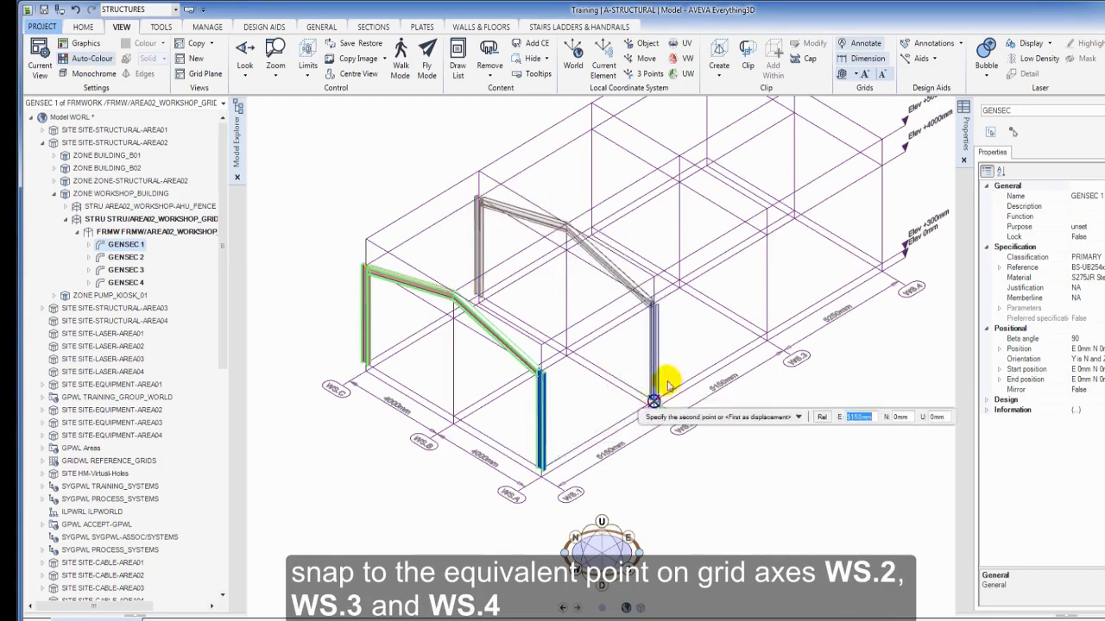
{"action": "left_click", "coordinate": [654, 401]}
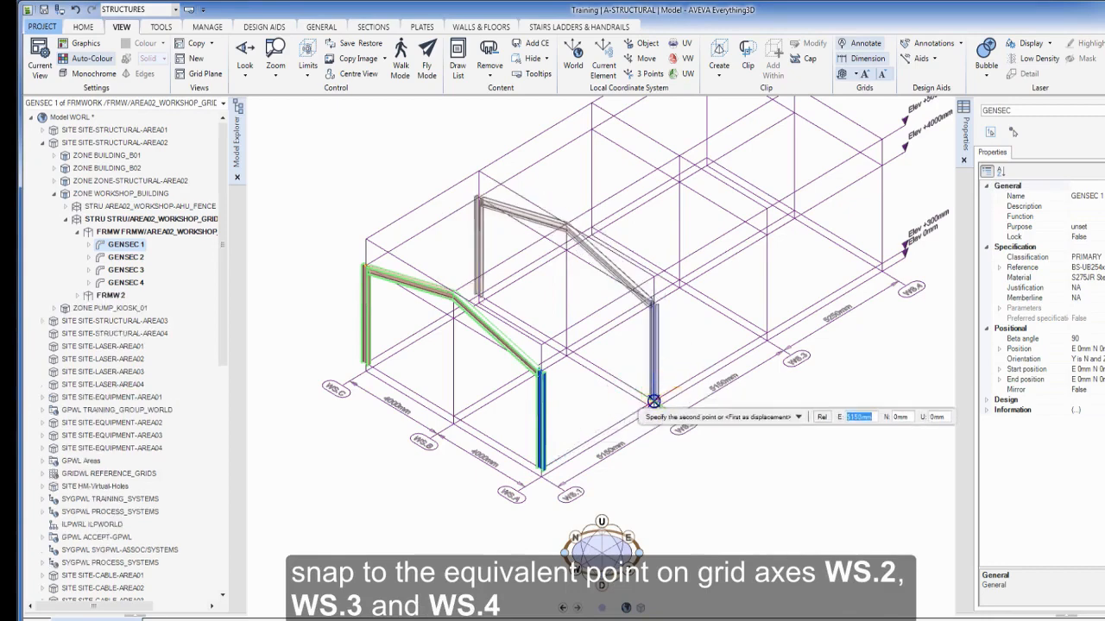
{"action": "left_click", "coordinate": [767, 333]}
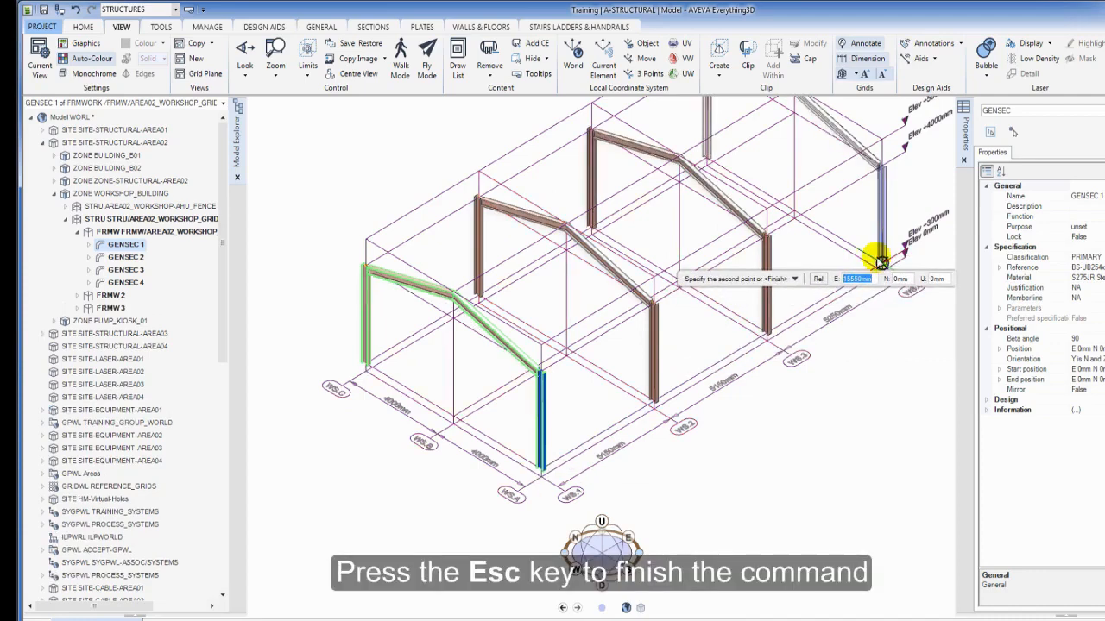
{"action": "left_click", "coordinate": [881, 263]}
{"action": "key", "text": "Escape"}
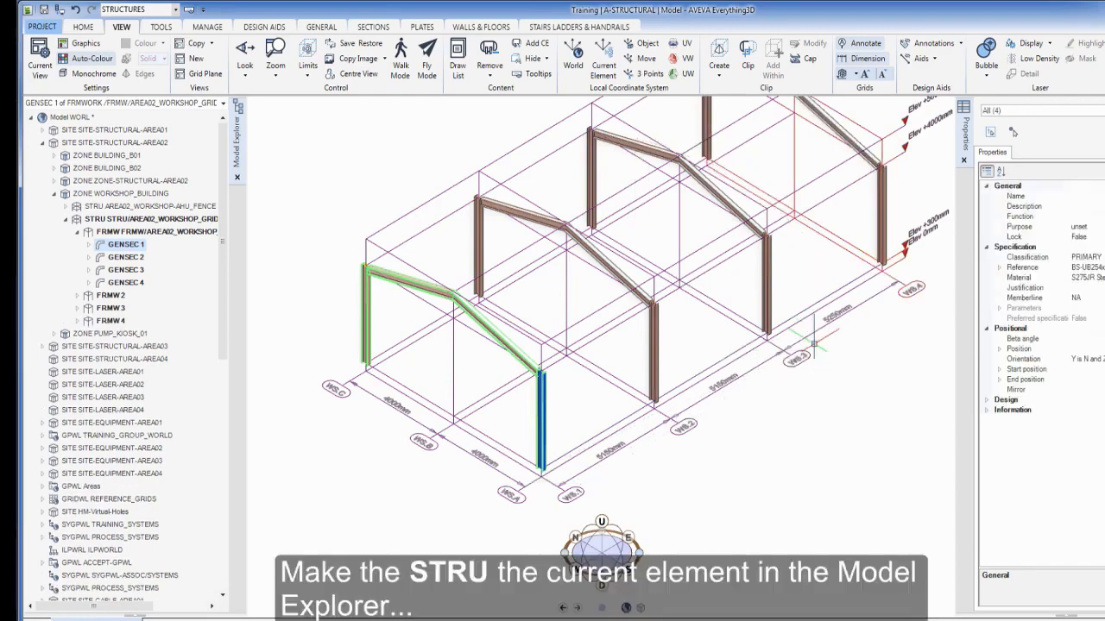
Examine the grid reference of the workshop grid structure and of each of its four frameworks
{"action": "left_click", "coordinate": [129, 219]}
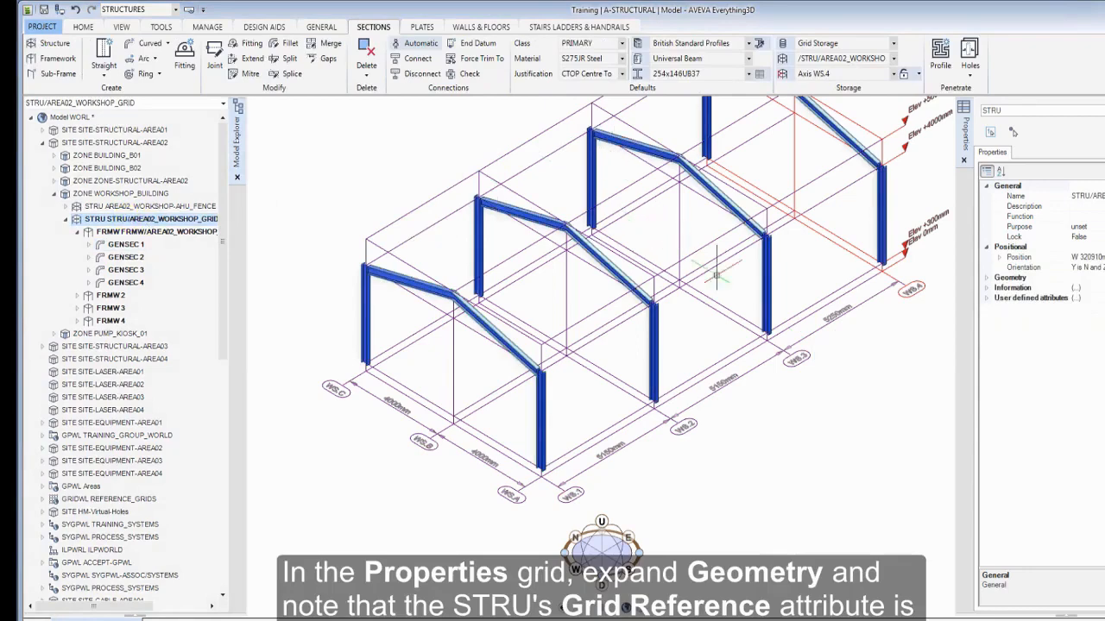
{"action": "left_click", "coordinate": [986, 278]}
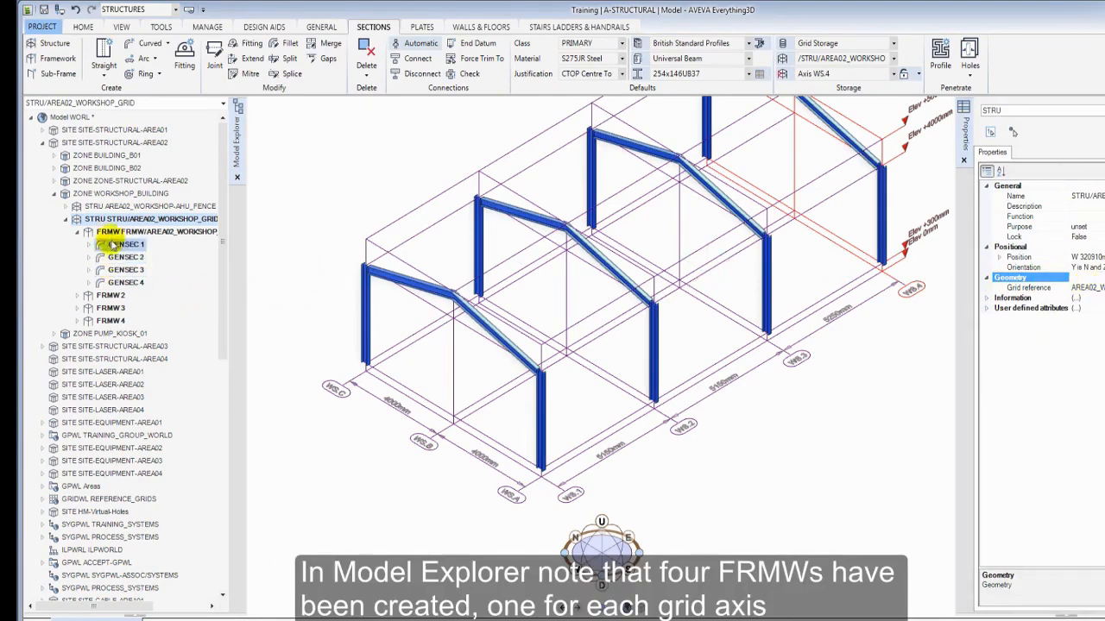
{"action": "left_click", "coordinate": [113, 233]}
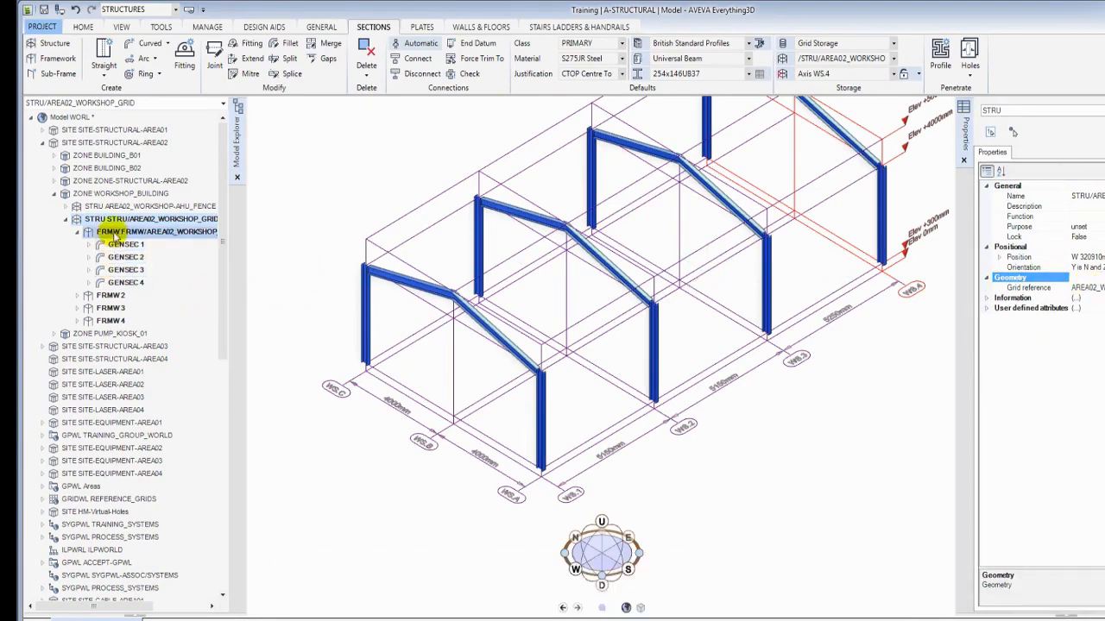
{"action": "left_click", "coordinate": [103, 235]}
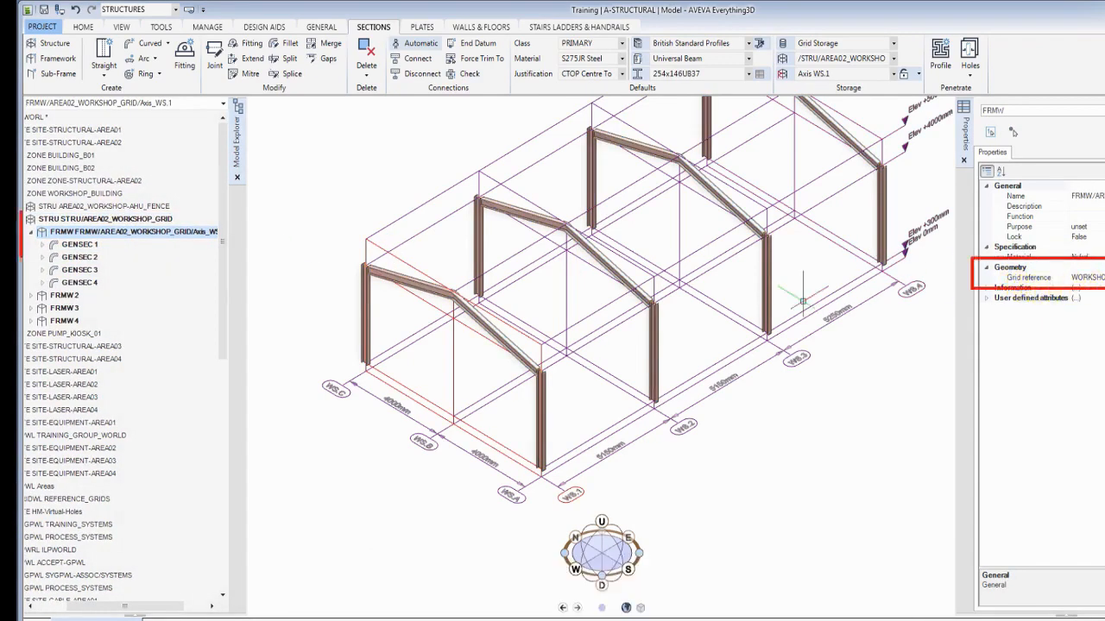
{"action": "left_click", "coordinate": [64, 296]}
{"action": "left_click", "coordinate": [65, 308], "text": "ctrl"}
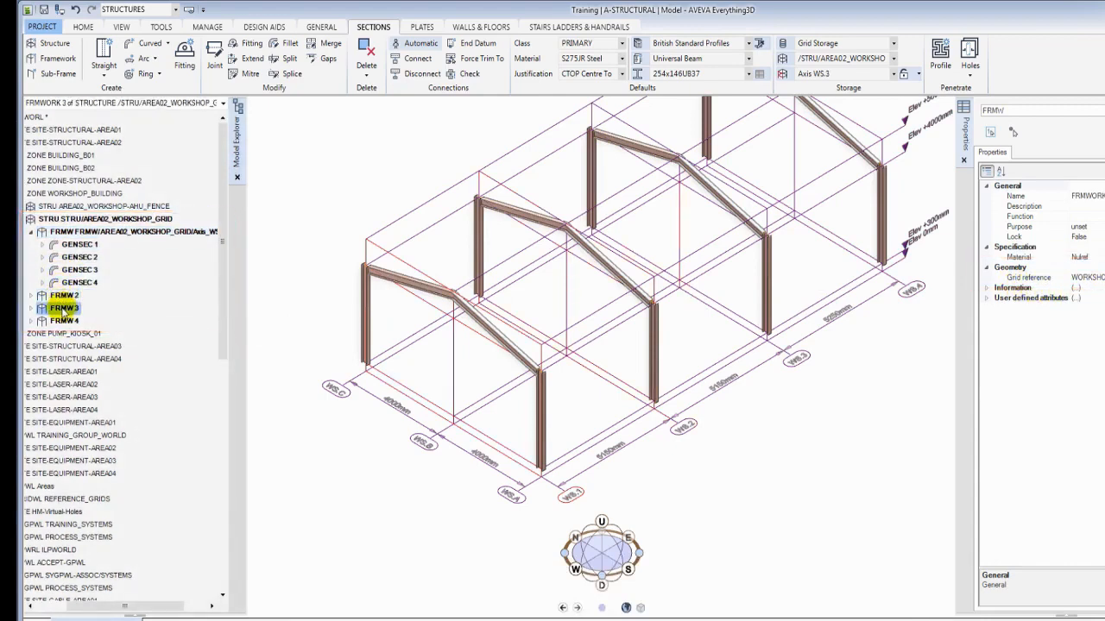
{"action": "left_click", "coordinate": [64, 320]}
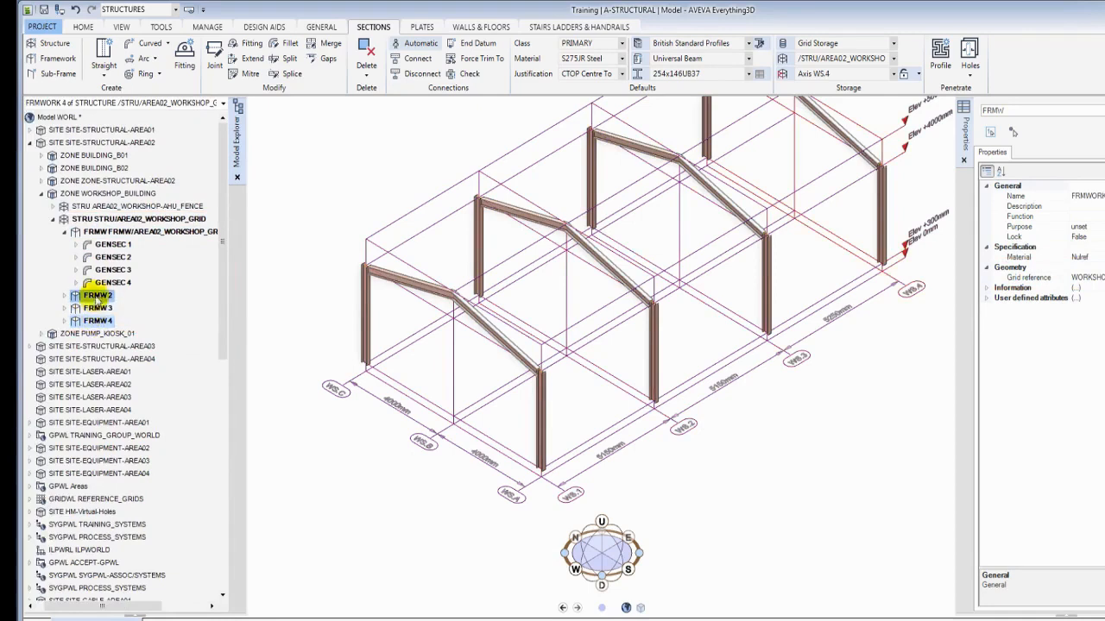
Autoname the framework on grid axis WS.4, applying it to the current element only
{"action": "left_click", "coordinate": [121, 27]}
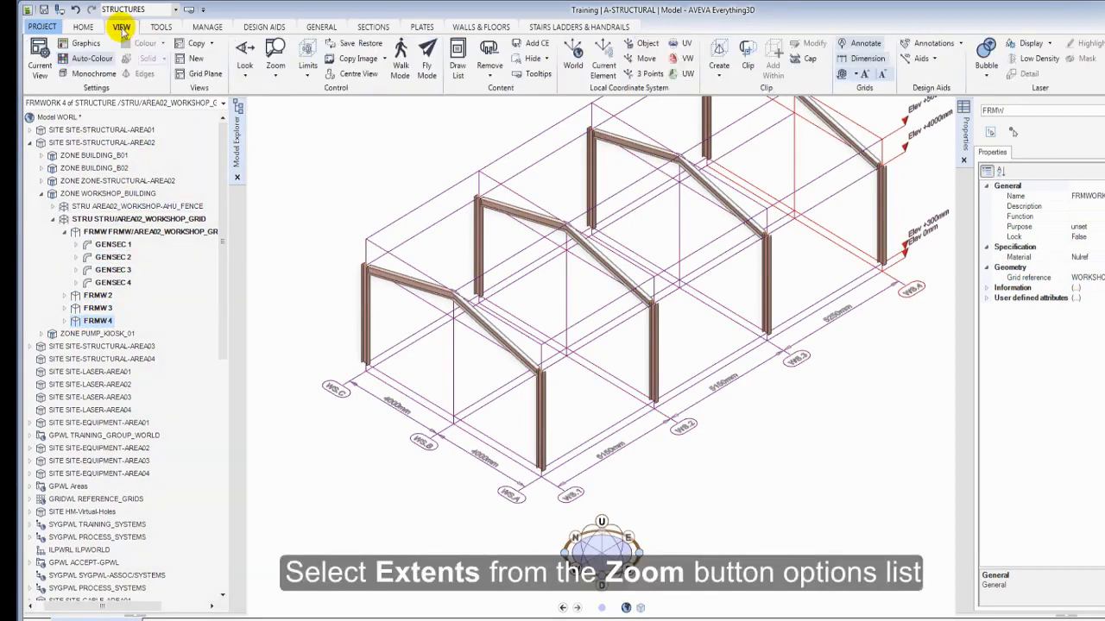
{"action": "left_click", "coordinate": [275, 76]}
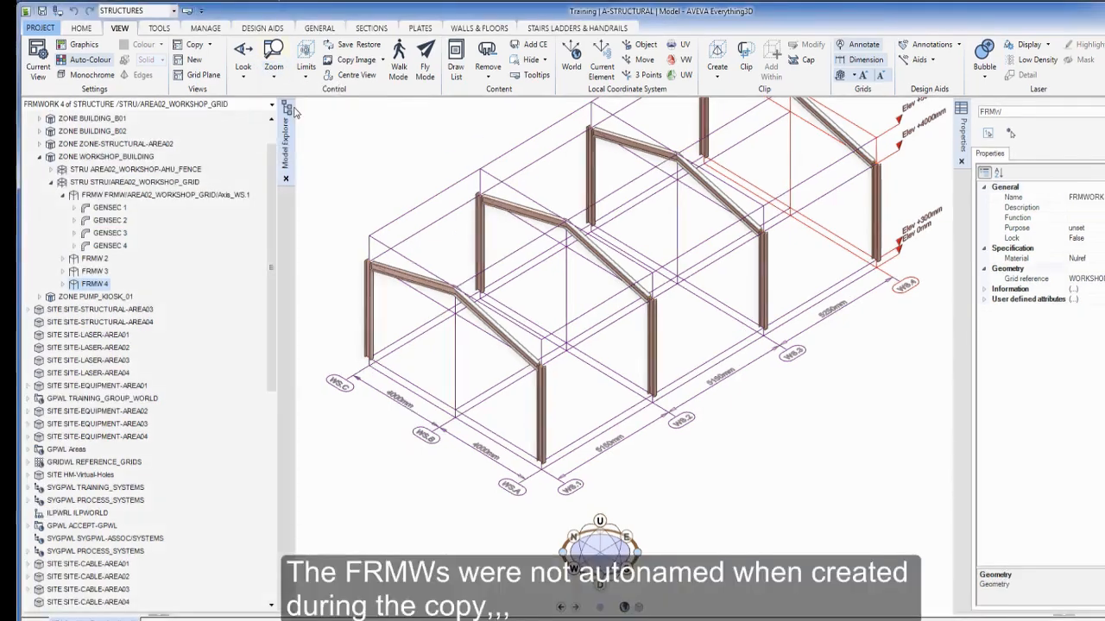
{"action": "left_click", "coordinate": [293, 105]}
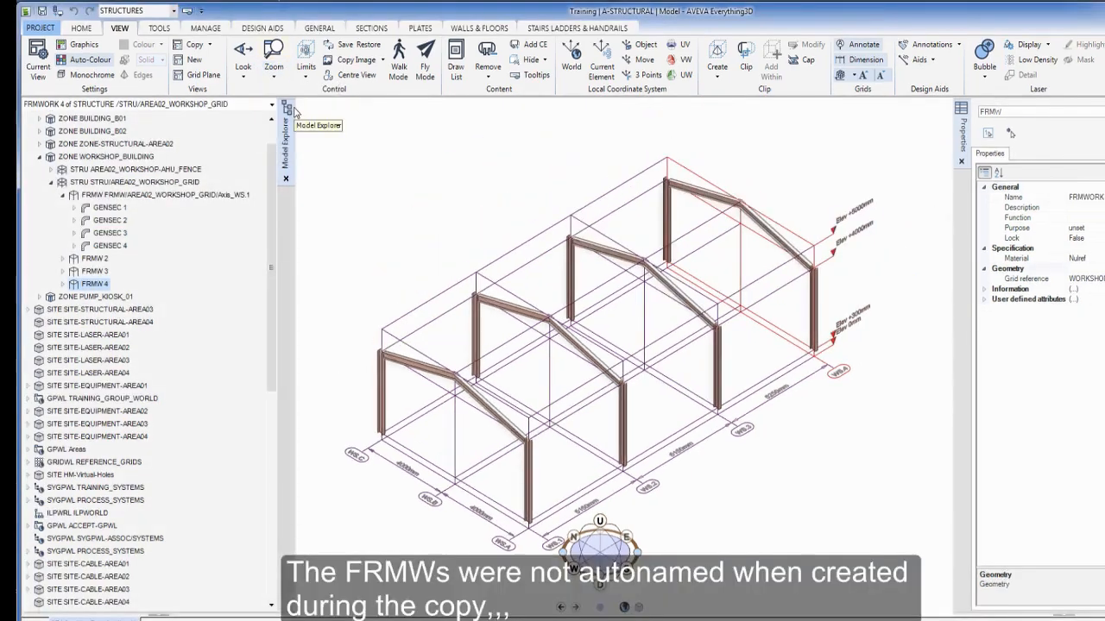
{"action": "middle_click_drag", "start_coordinate": [519, 516], "coordinate": [525, 475]}
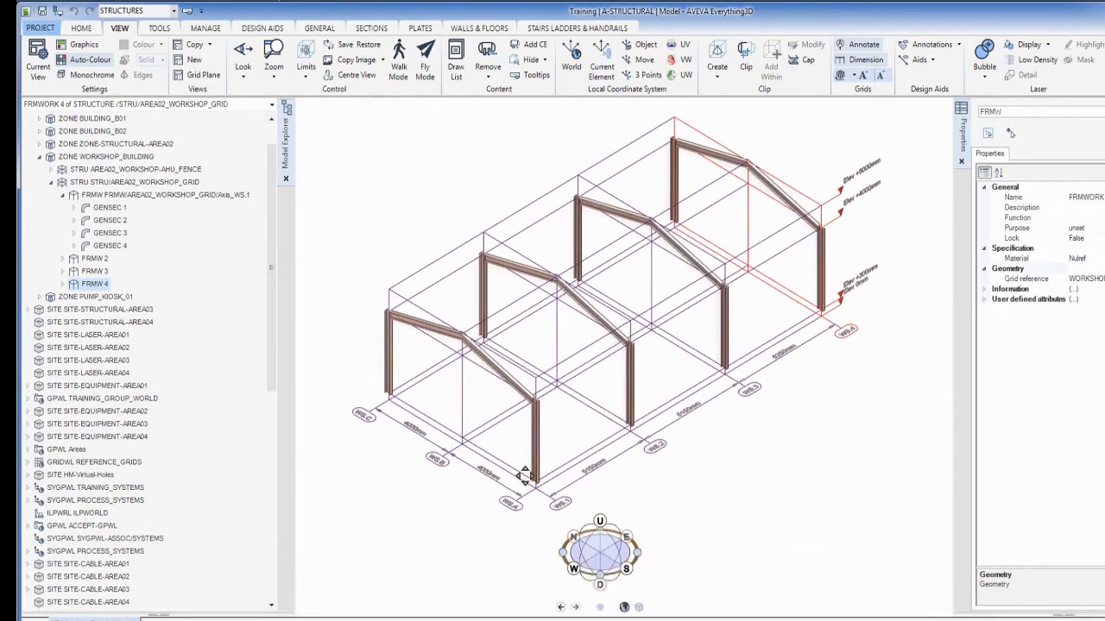
{"action": "left_click", "coordinate": [160, 29]}
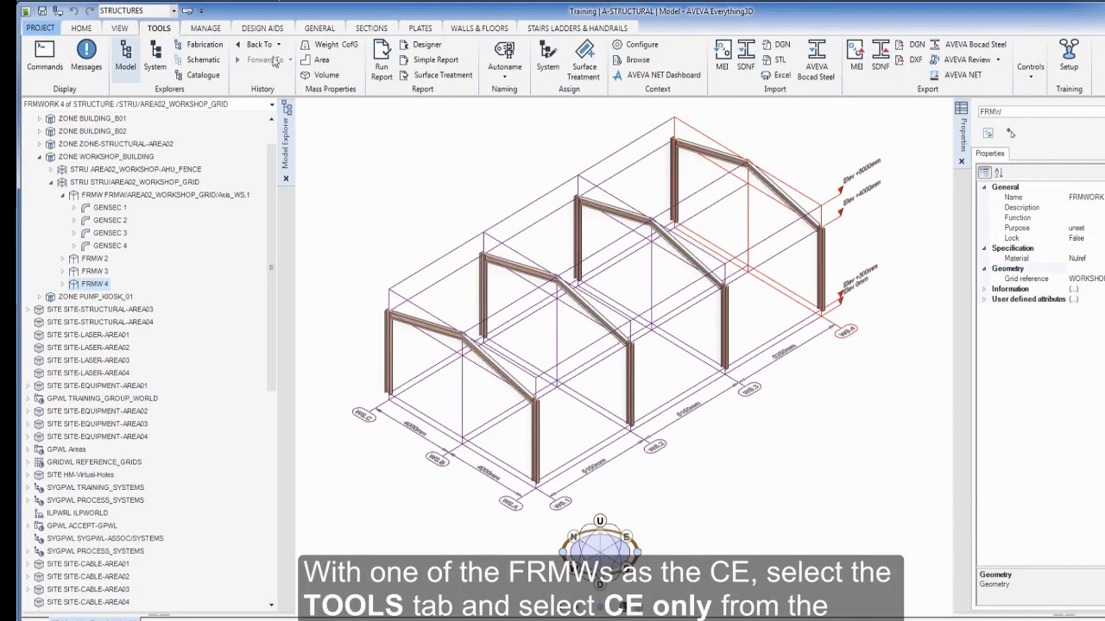
{"action": "left_click", "coordinate": [502, 81]}
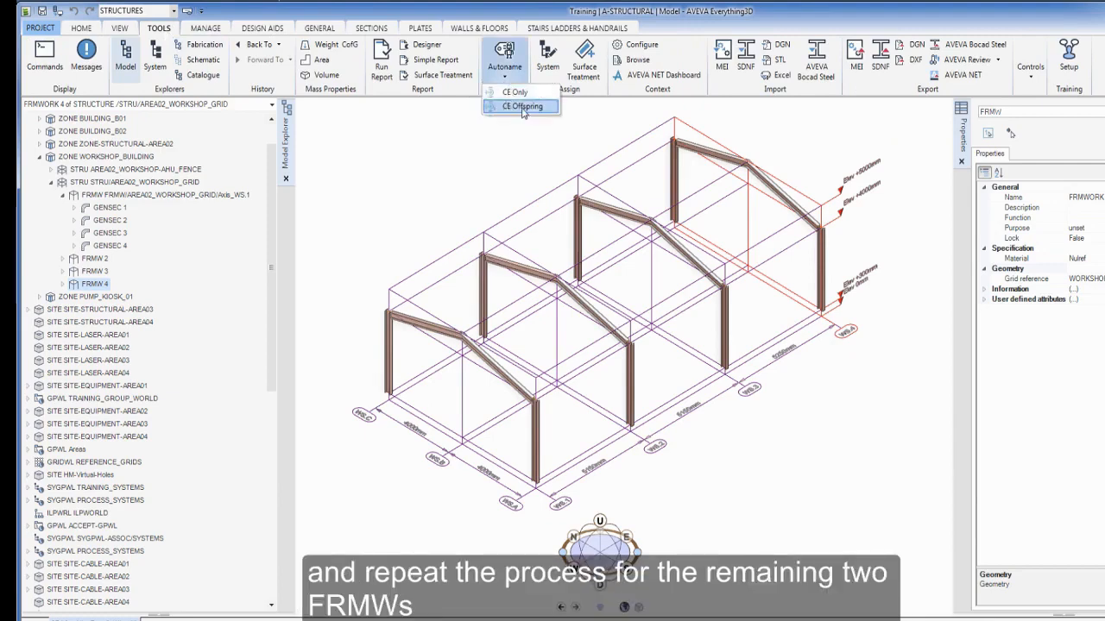
{"action": "left_click", "coordinate": [525, 93]}
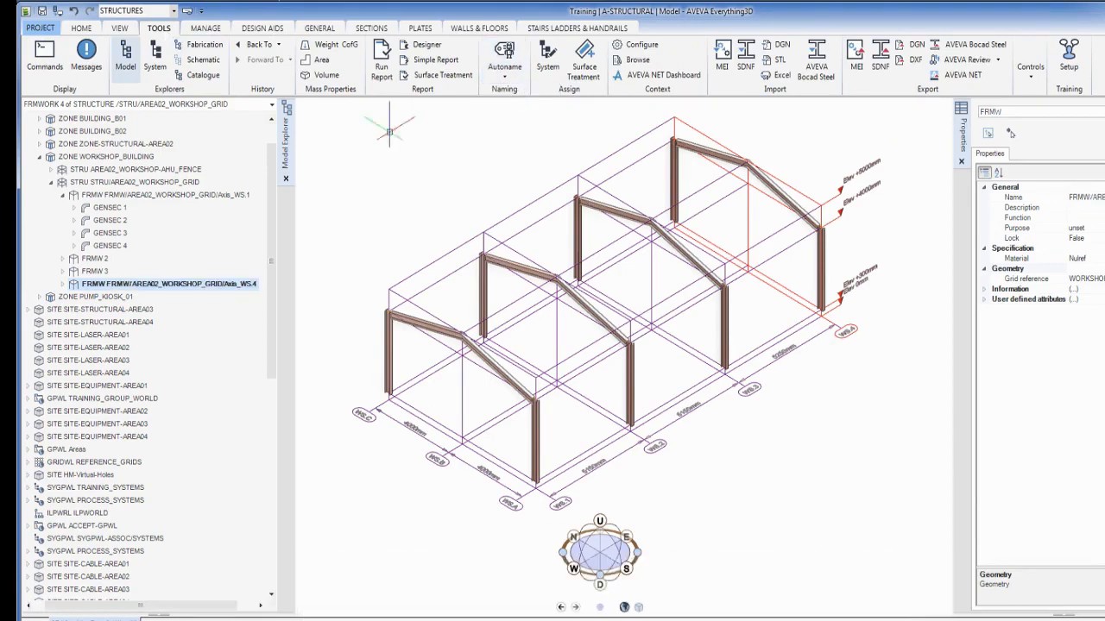
Autoname the frameworks on grid axes WS.3 and WS.2, each as the current element only
{"action": "left_click", "coordinate": [95, 271]}
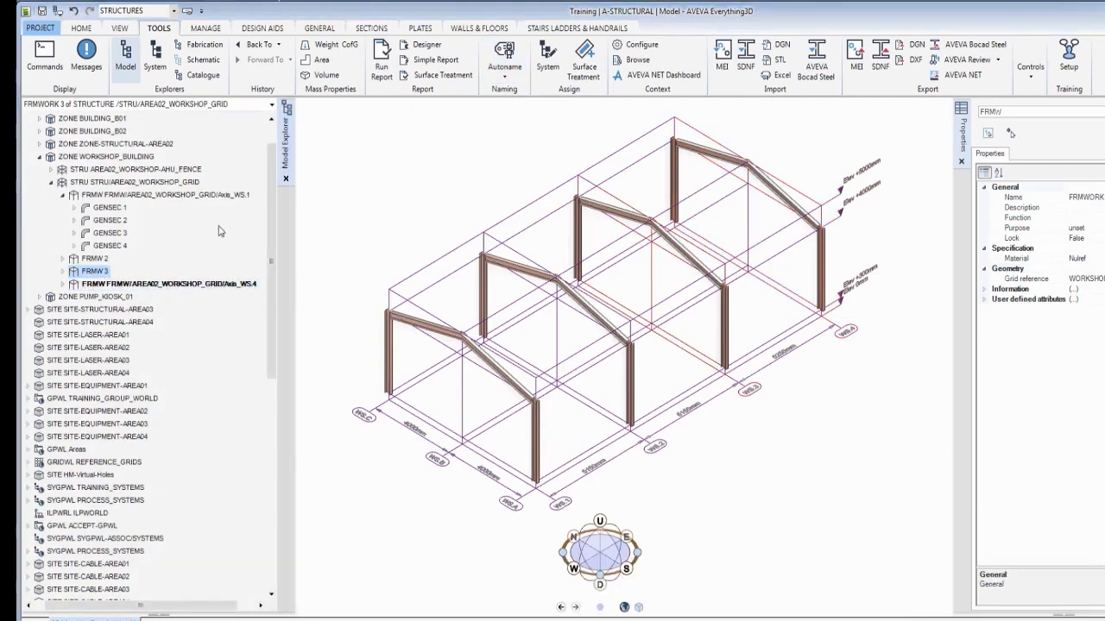
{"action": "left_click", "coordinate": [502, 76]}
{"action": "left_click", "coordinate": [520, 92]}
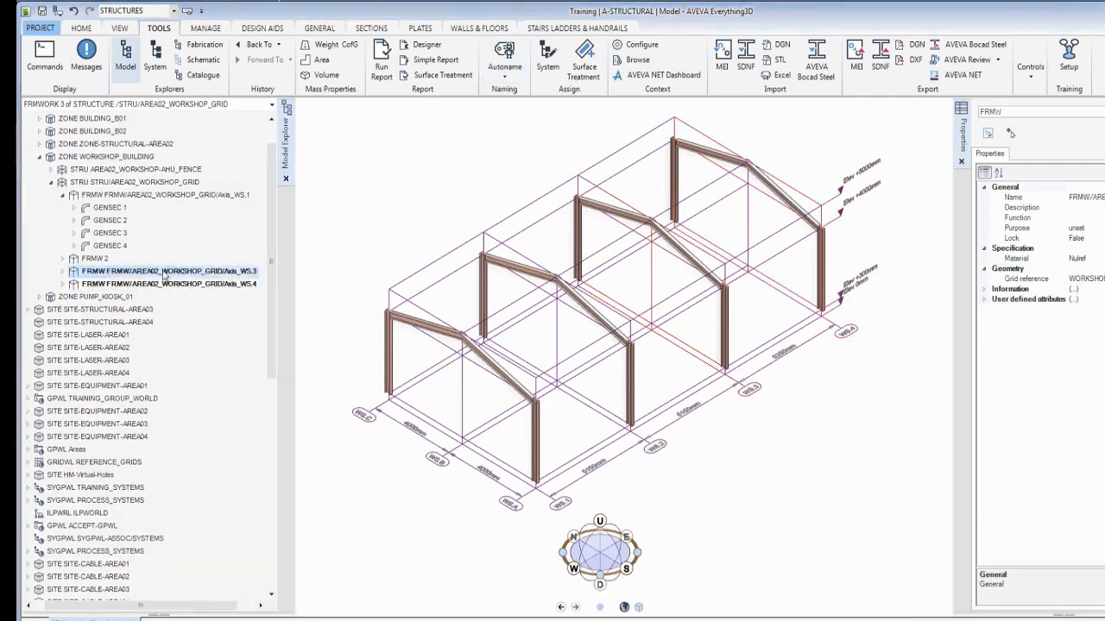
{"action": "left_click", "coordinate": [92, 260]}
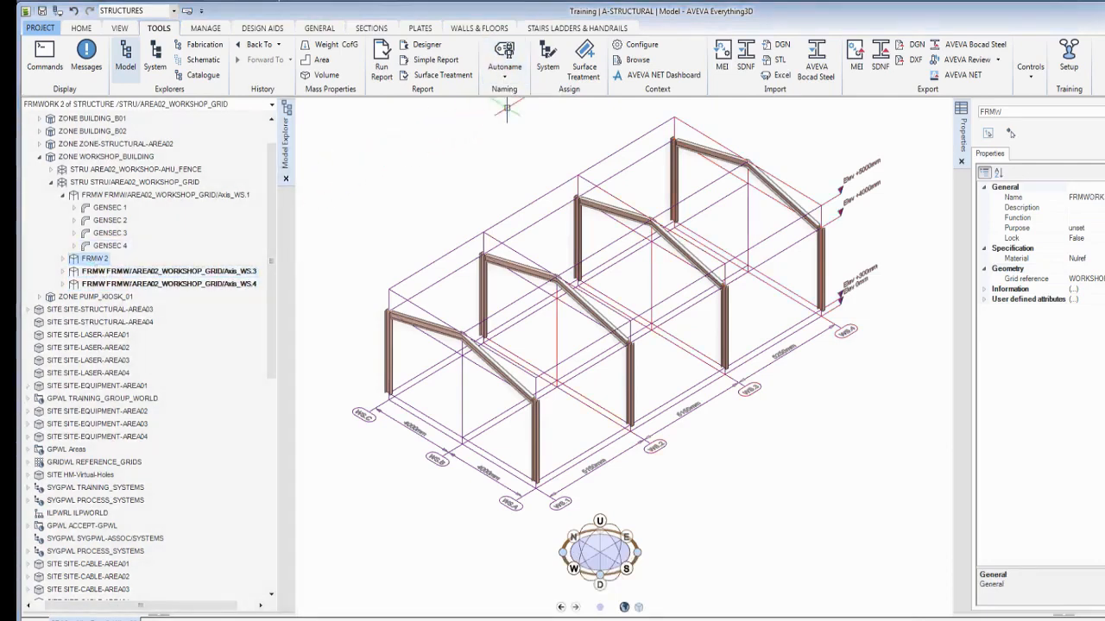
{"action": "left_click", "coordinate": [504, 74]}
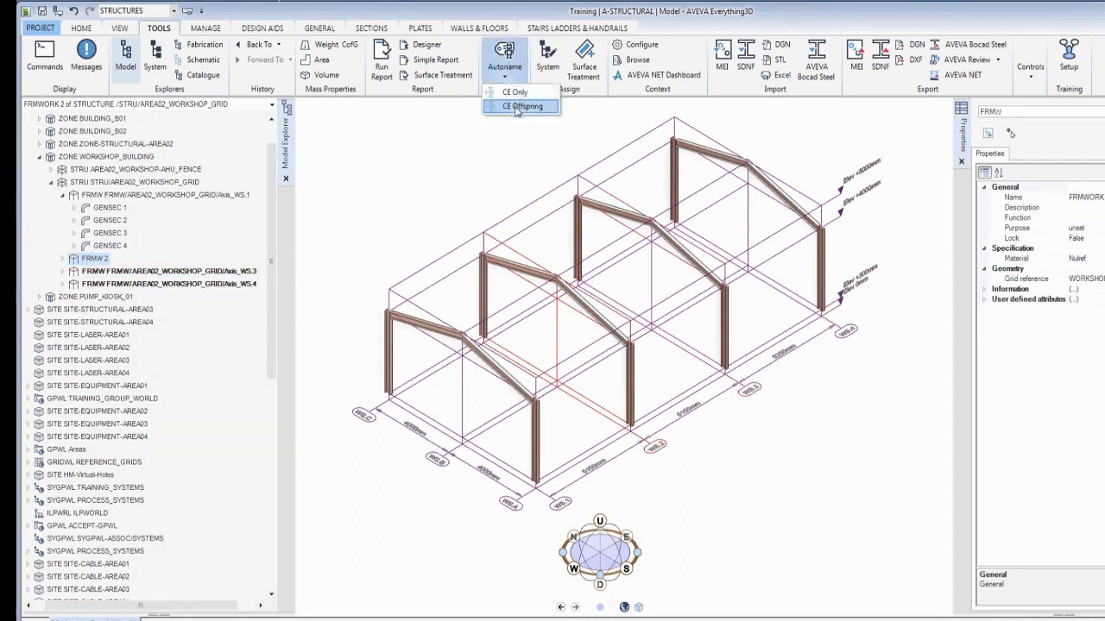
{"action": "left_click", "coordinate": [514, 92]}
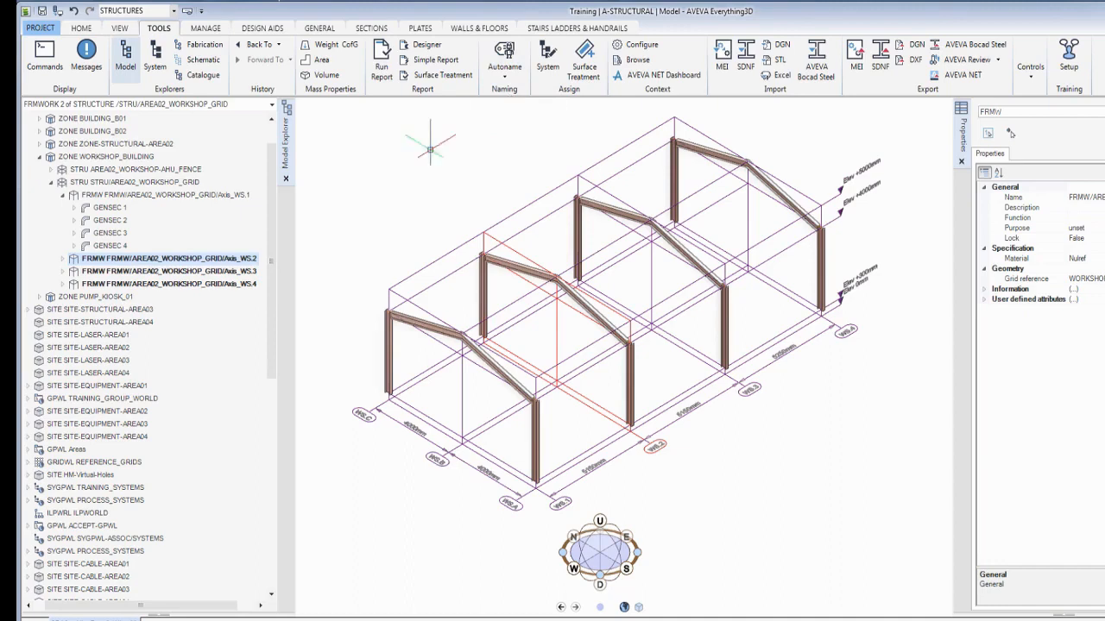
{"action": "left_click", "coordinate": [51, 183]}
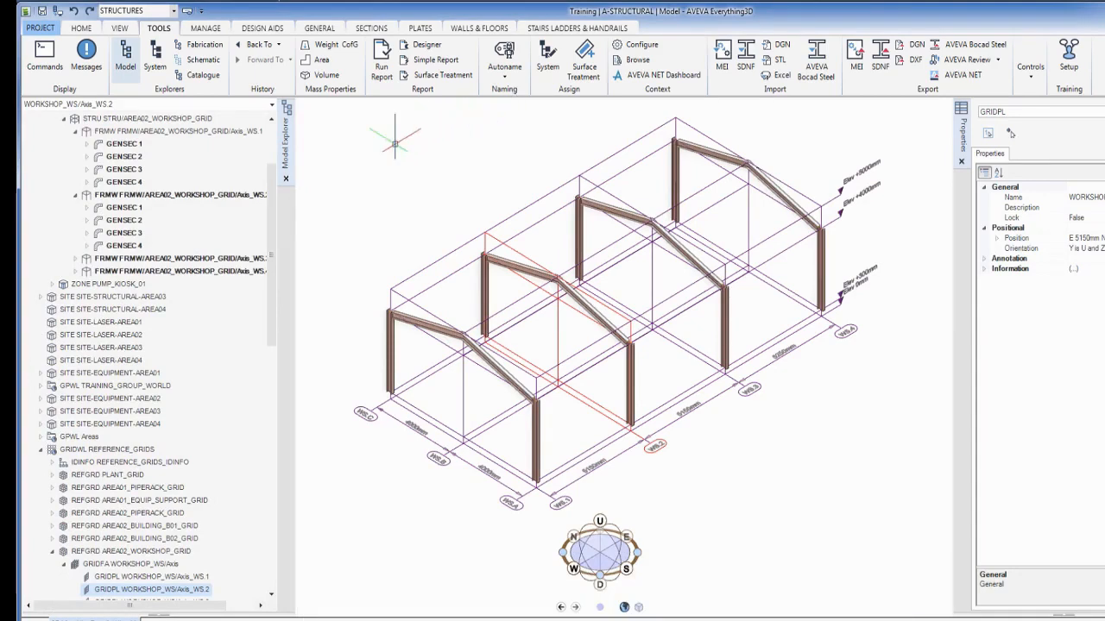
Activate the modification grips of the column at grid intersection WS.1/WS.A
{"action": "left_click", "coordinate": [119, 28]}
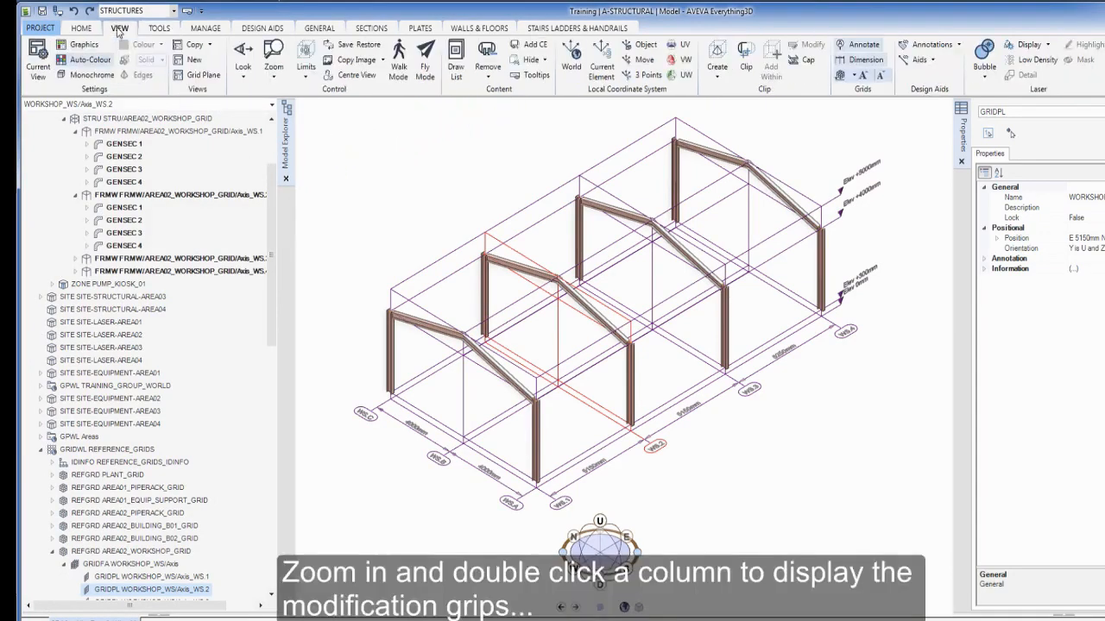
{"action": "left_click", "coordinate": [271, 76]}
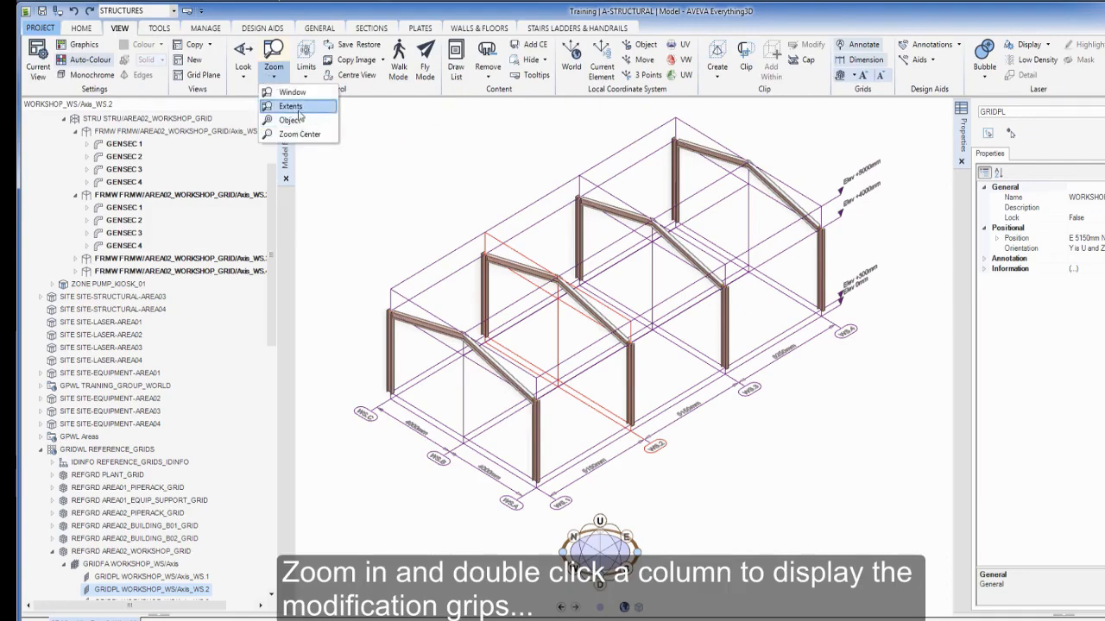
{"action": "left_click", "coordinate": [301, 96]}
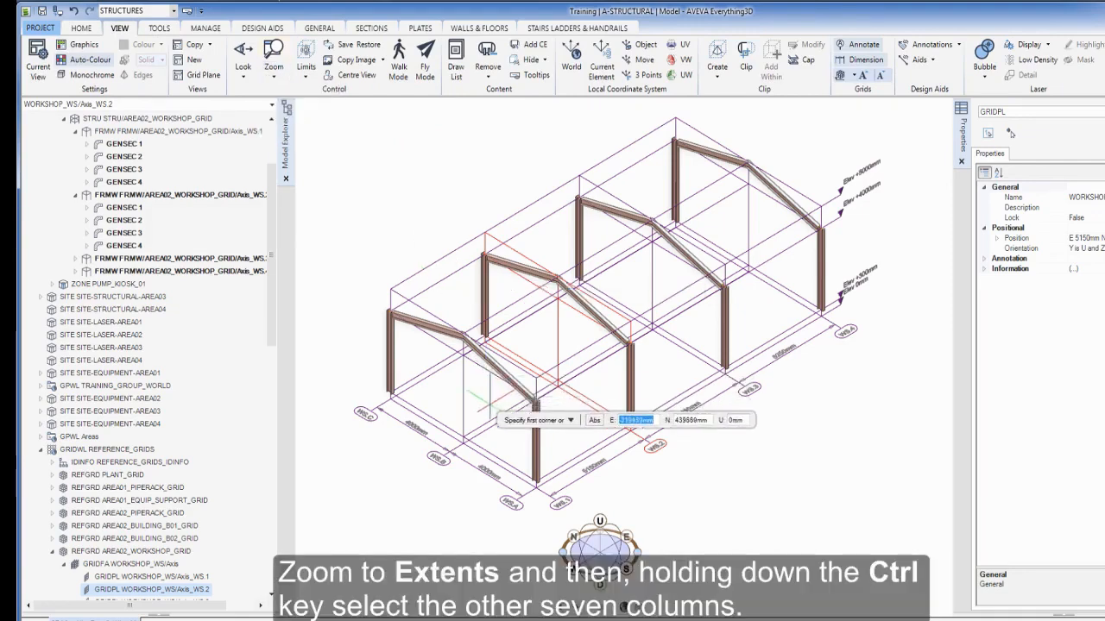
{"action": "left_click", "coordinate": [481, 425]}
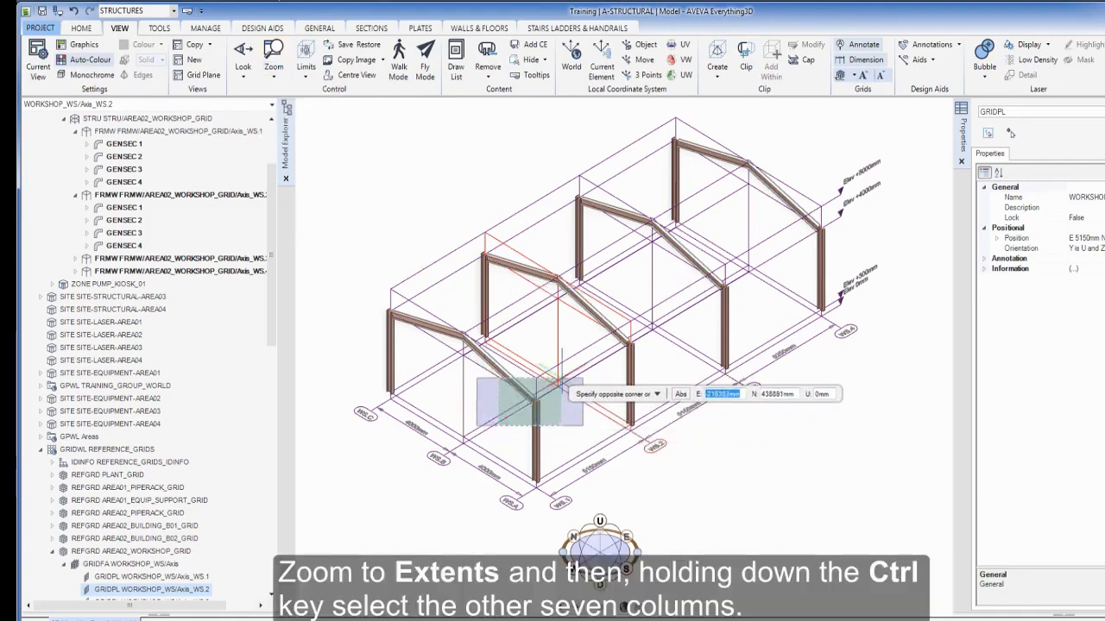
{"action": "left_click", "coordinate": [594, 378]}
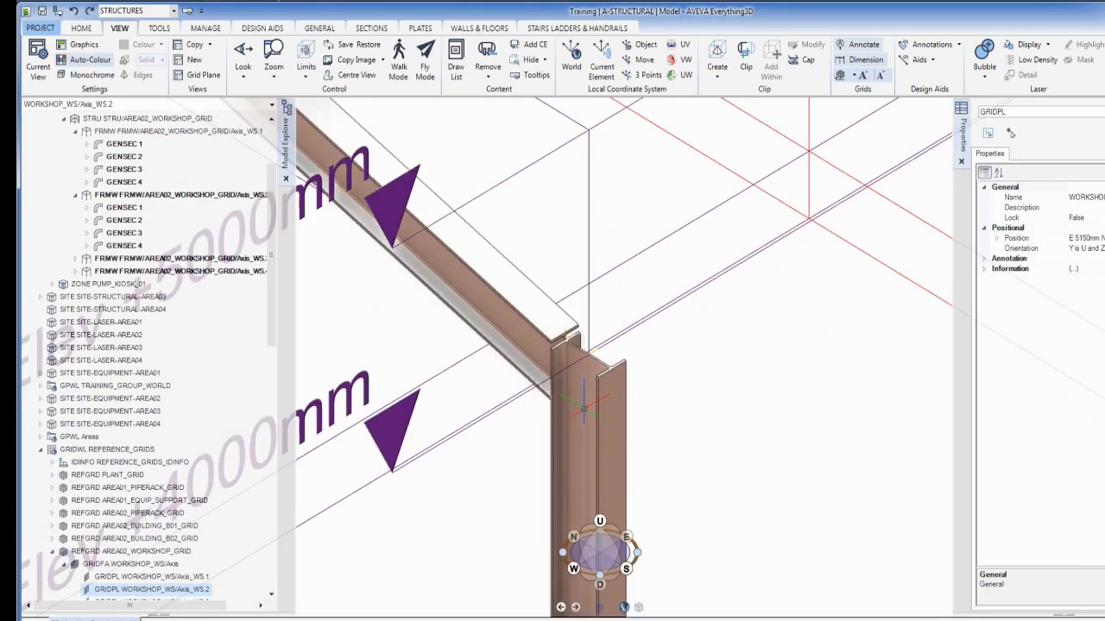
{"action": "left_click", "coordinate": [583, 405]}
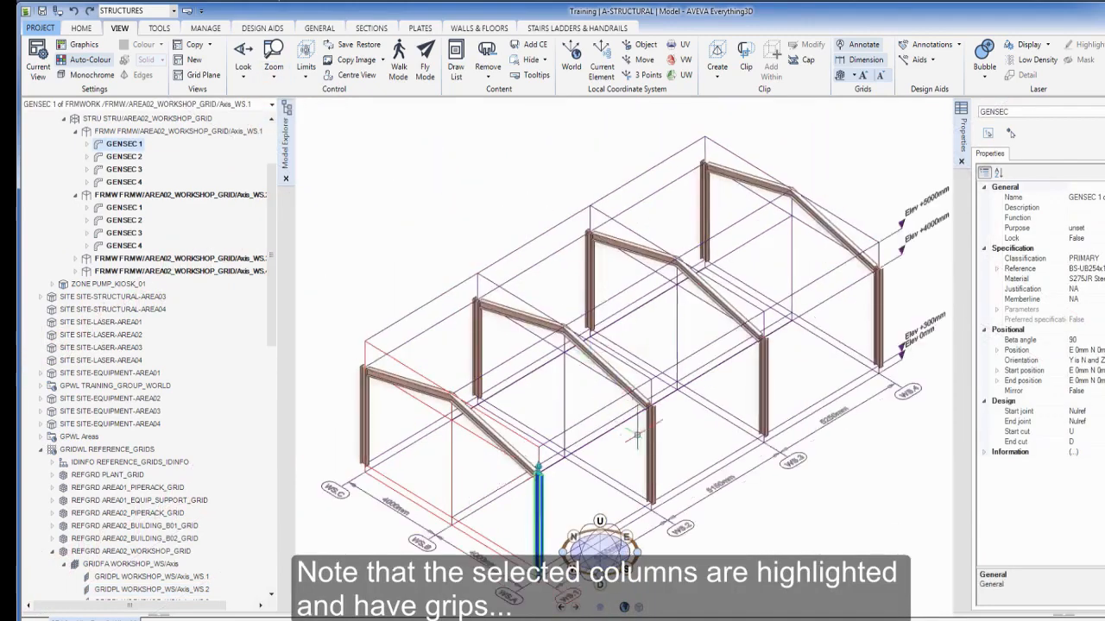
Add the other seven columns of the workshop frames to the selection so their grips are linked
{"action": "left_click", "coordinate": [650, 436], "text": "ctrl"}
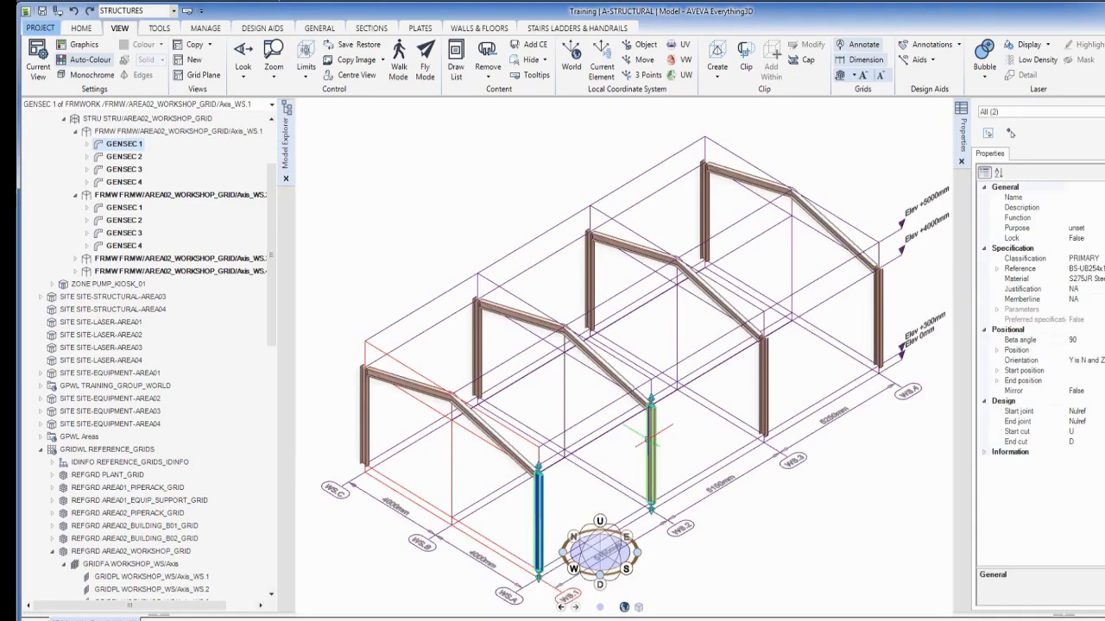
{"action": "left_click", "coordinate": [757, 369], "text": "ctrl"}
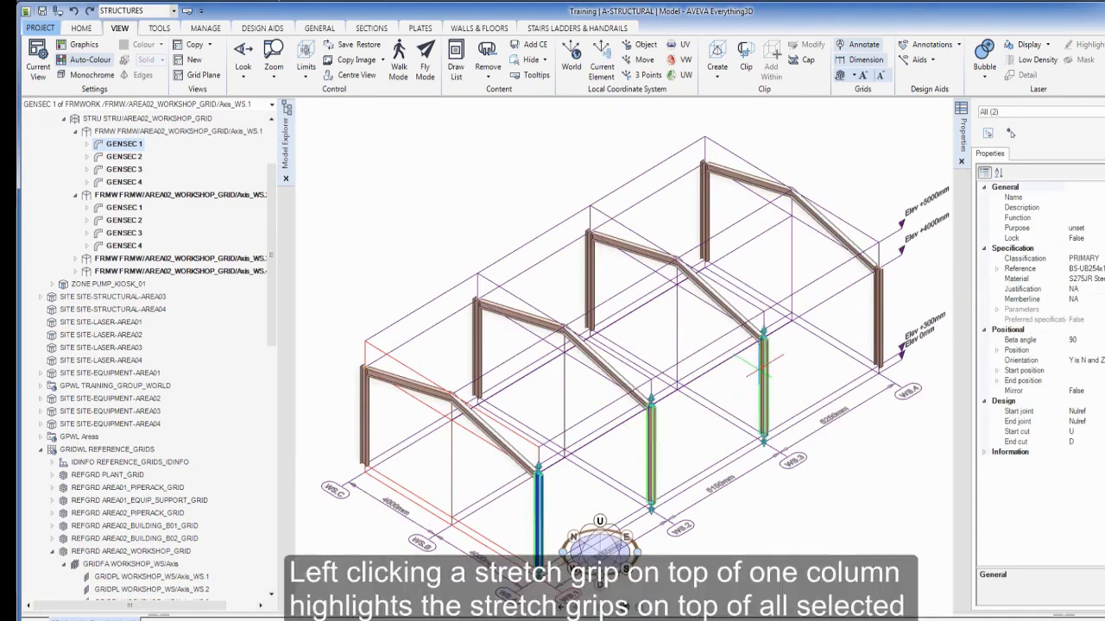
{"action": "left_click", "coordinate": [875, 307], "text": "ctrl"}
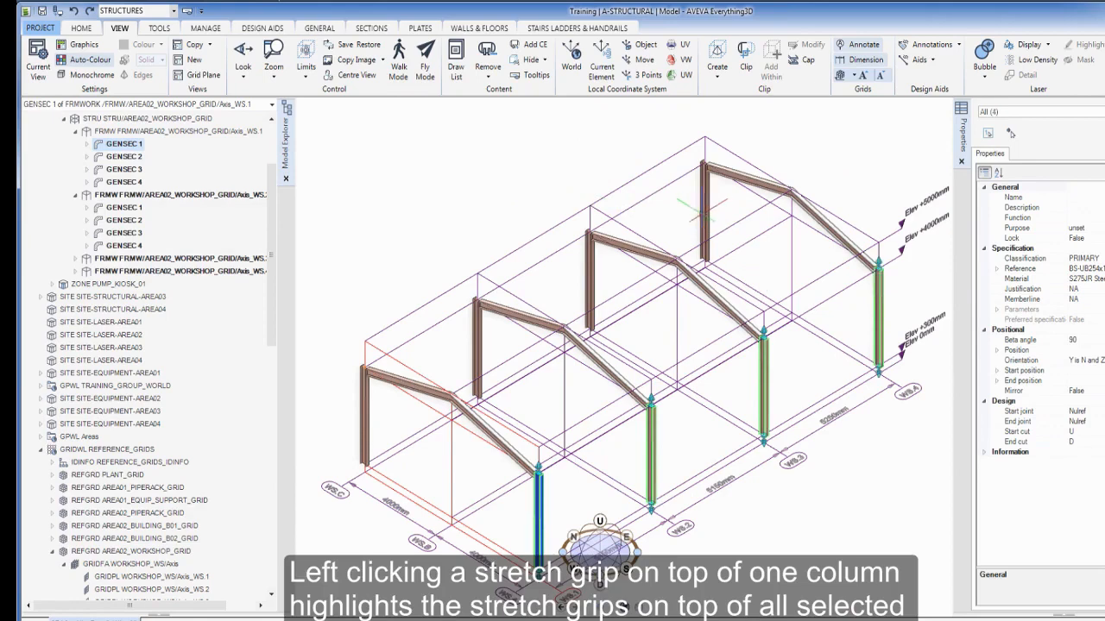
{"action": "left_click", "coordinate": [703, 212], "text": "ctrl"}
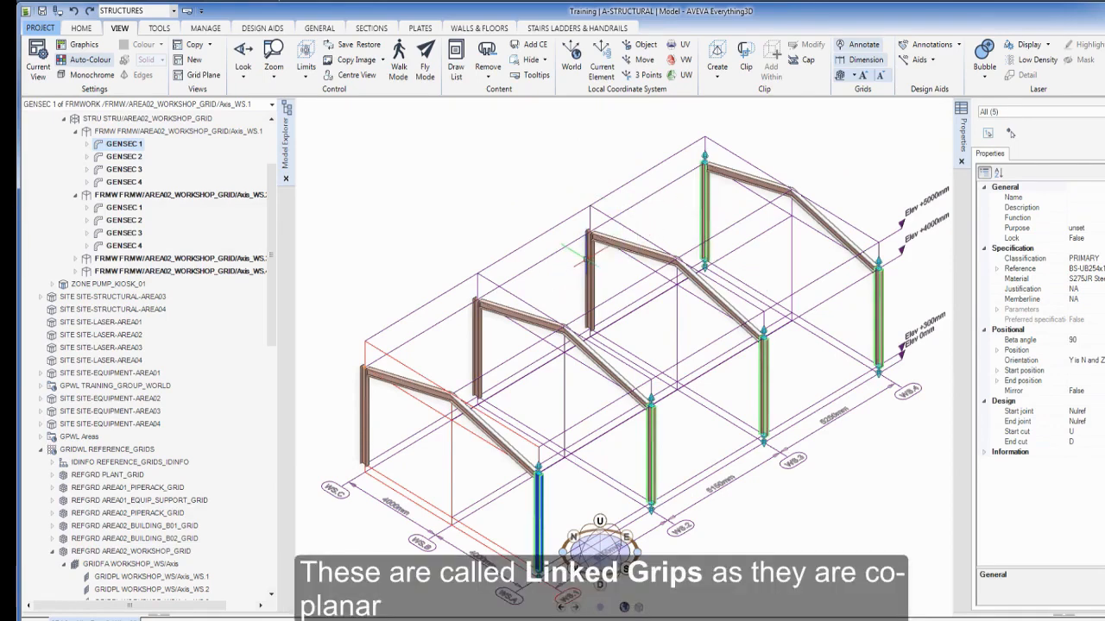
{"action": "left_click", "coordinate": [584, 260], "text": "ctrl"}
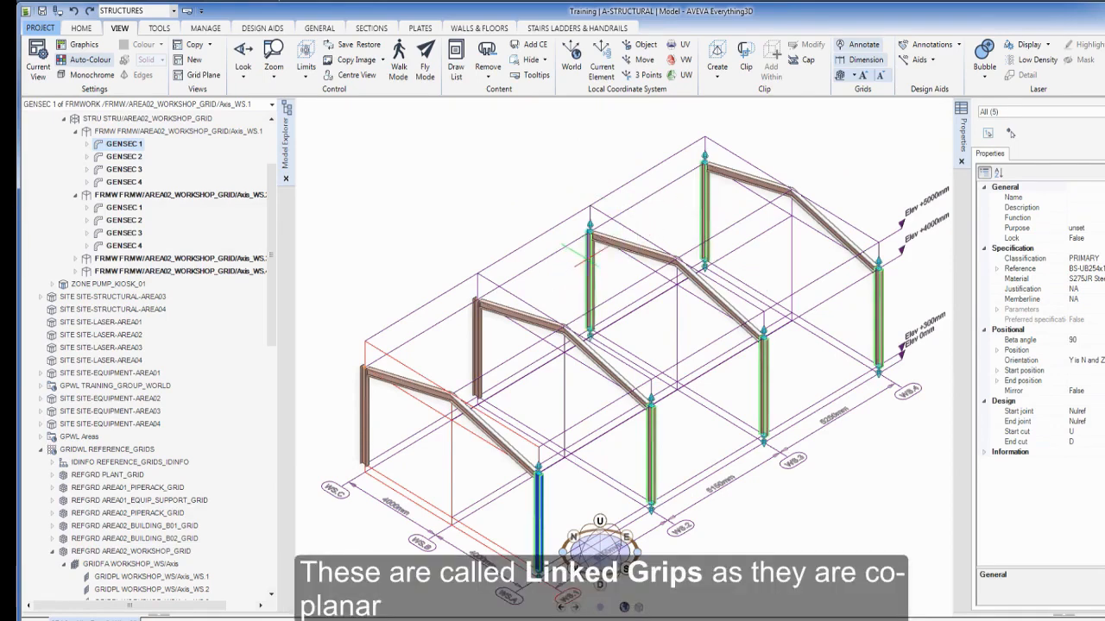
{"action": "left_click", "coordinate": [477, 326], "text": "ctrl"}
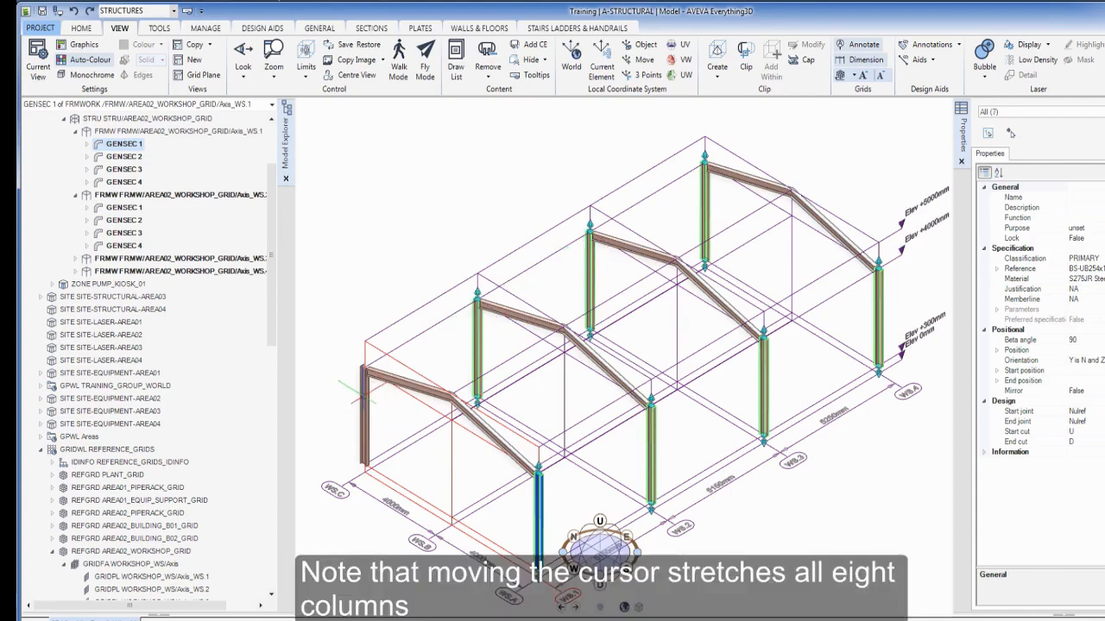
{"action": "left_click", "coordinate": [363, 397], "text": "ctrl"}
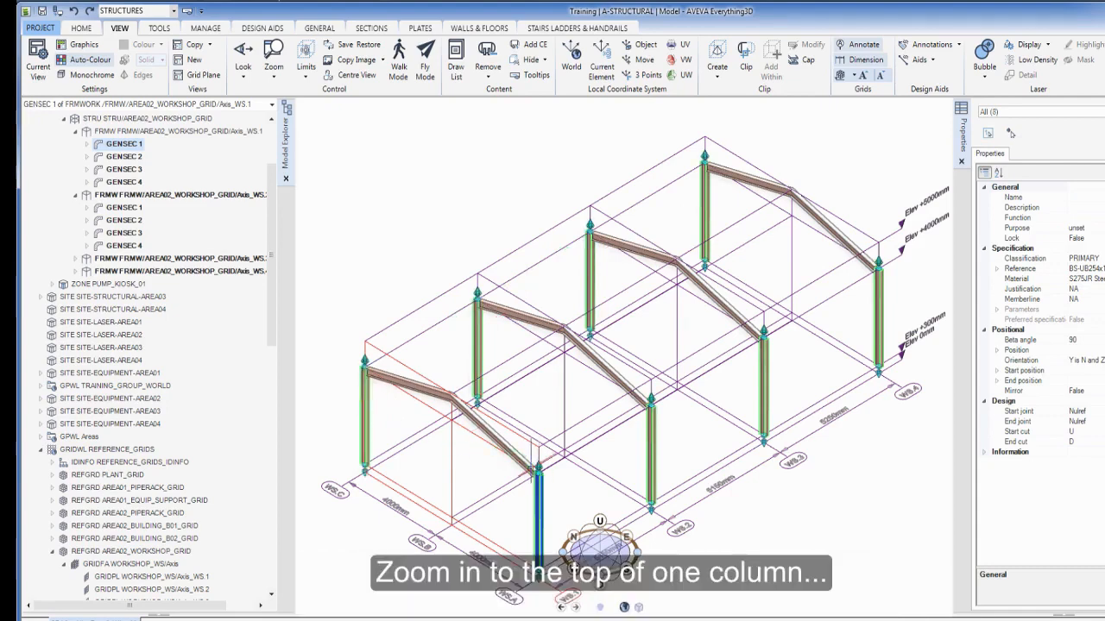
Stretch the tops of all eight selected columns together up to the rafter's top edge at the WS.1/WS.A column
{"action": "left_click", "coordinate": [538, 467]}
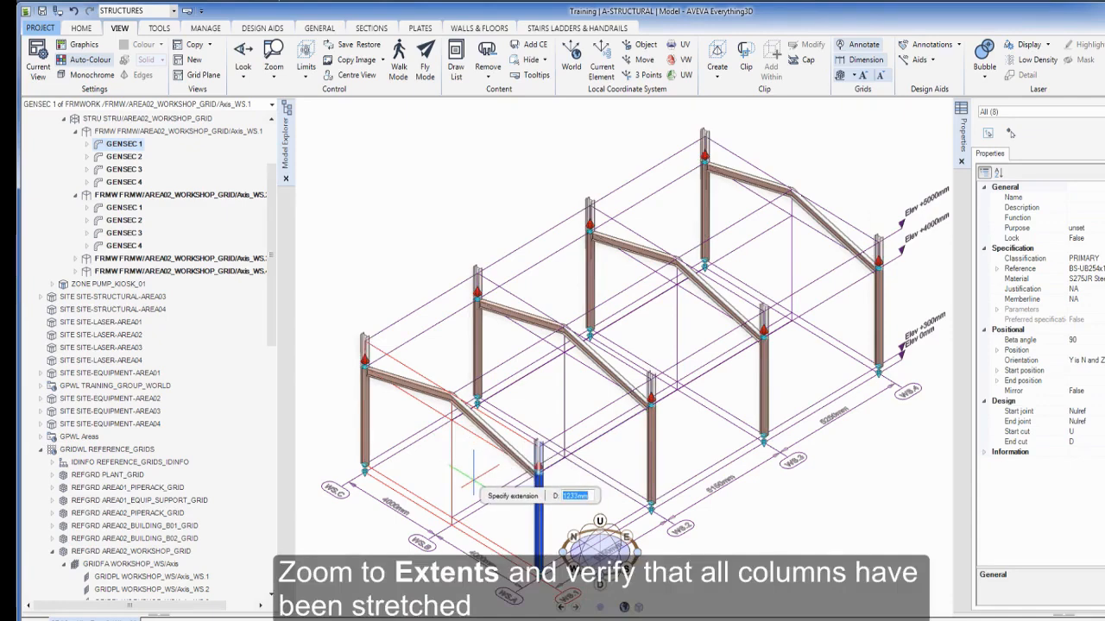
{"action": "scroll", "coordinate": [498, 485], "scroll_direction": "up", "scroll_amount": 1}
{"action": "scroll", "coordinate": [501, 490], "scroll_direction": "up", "scroll_amount": 7}
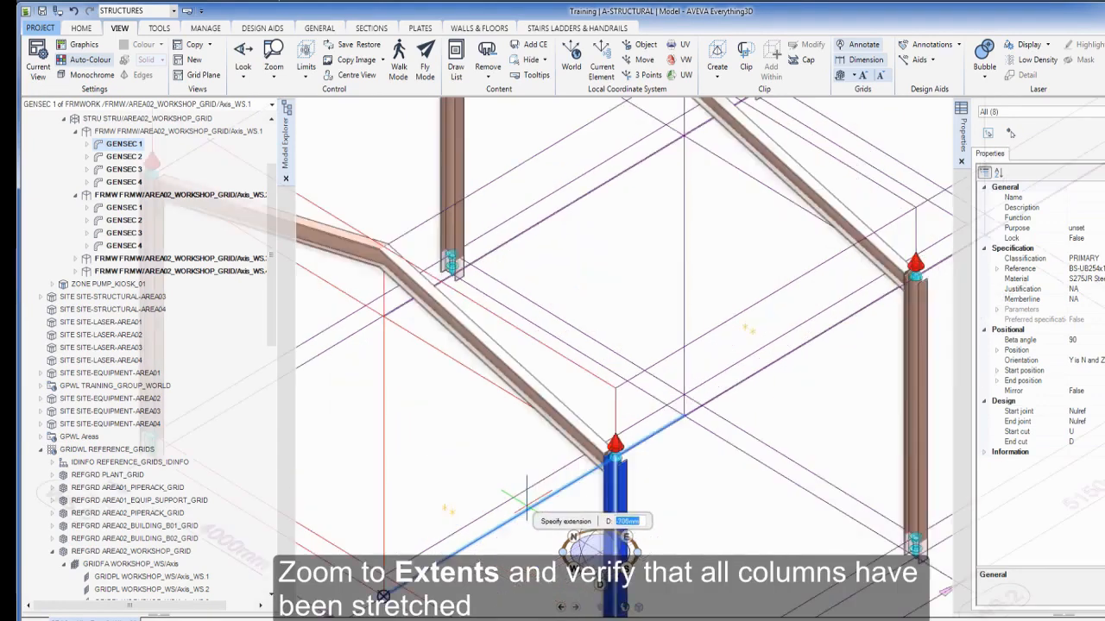
{"action": "scroll", "coordinate": [552, 529], "scroll_direction": "up", "scroll_amount": 1}
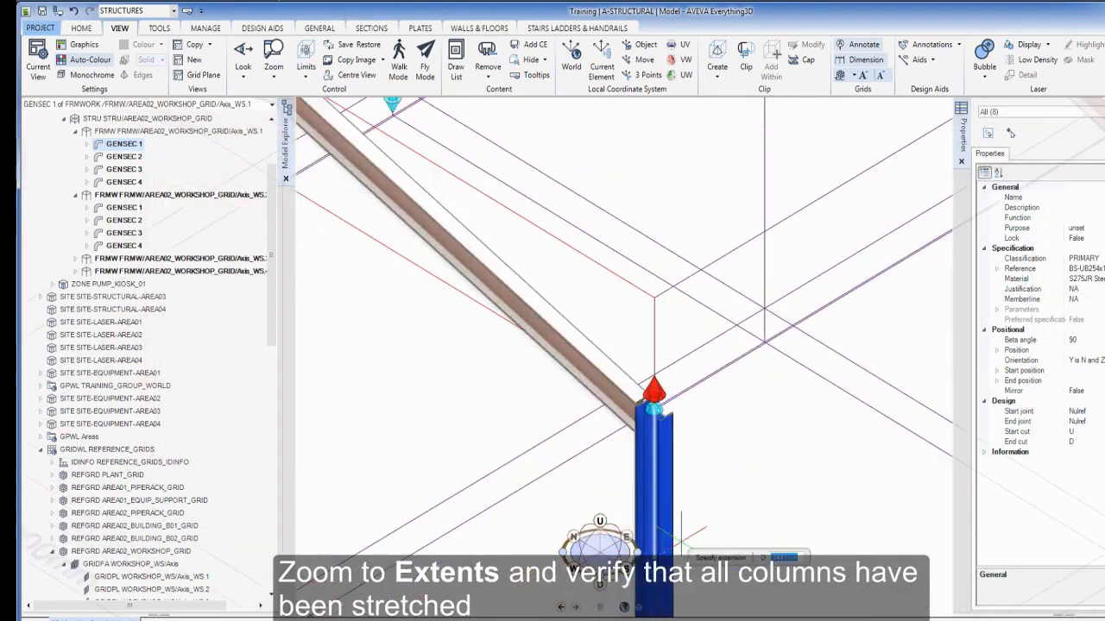
{"action": "scroll", "coordinate": [762, 516], "scroll_direction": "up", "scroll_amount": 3}
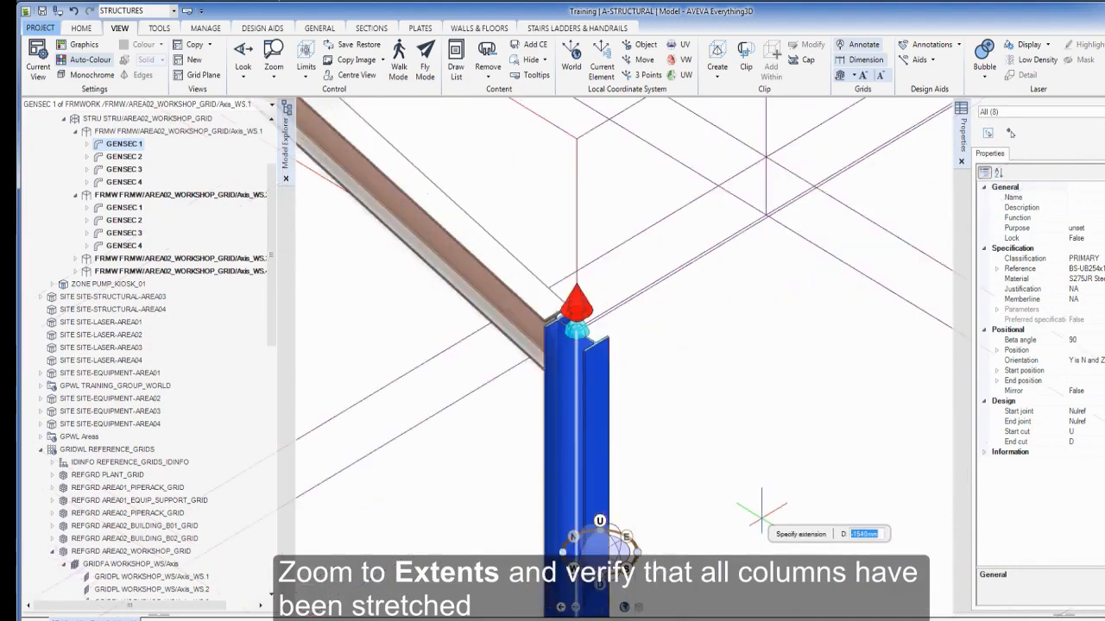
{"action": "left_click", "coordinate": [549, 317]}
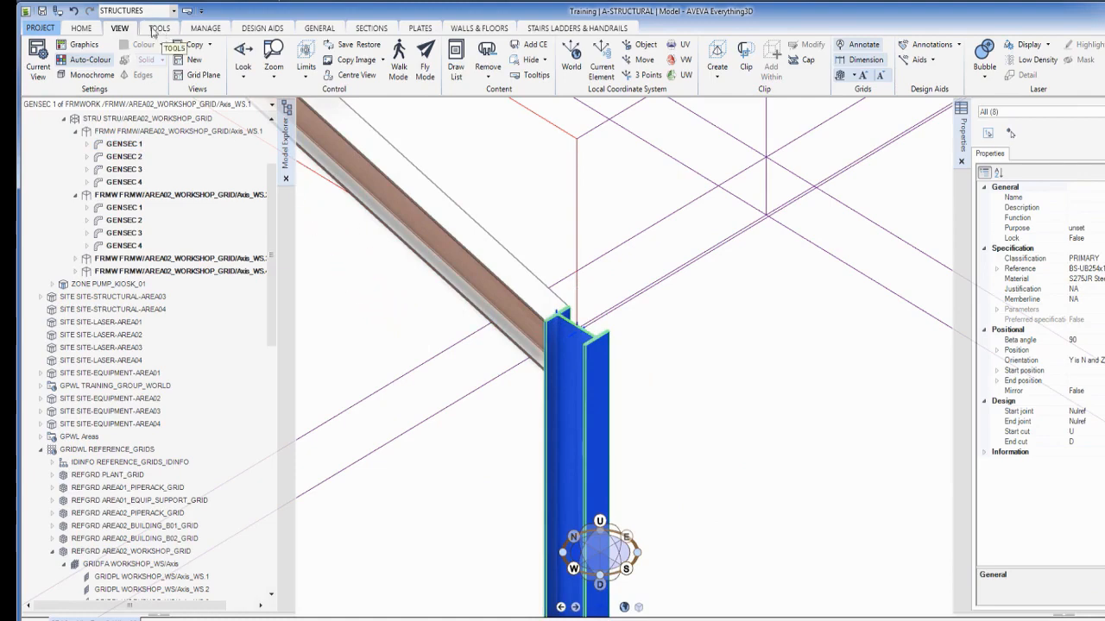
Check the stretched columns across the whole model and close up at the column-to-rafter joint on WS.2/WS.C
{"action": "left_click", "coordinate": [274, 74]}
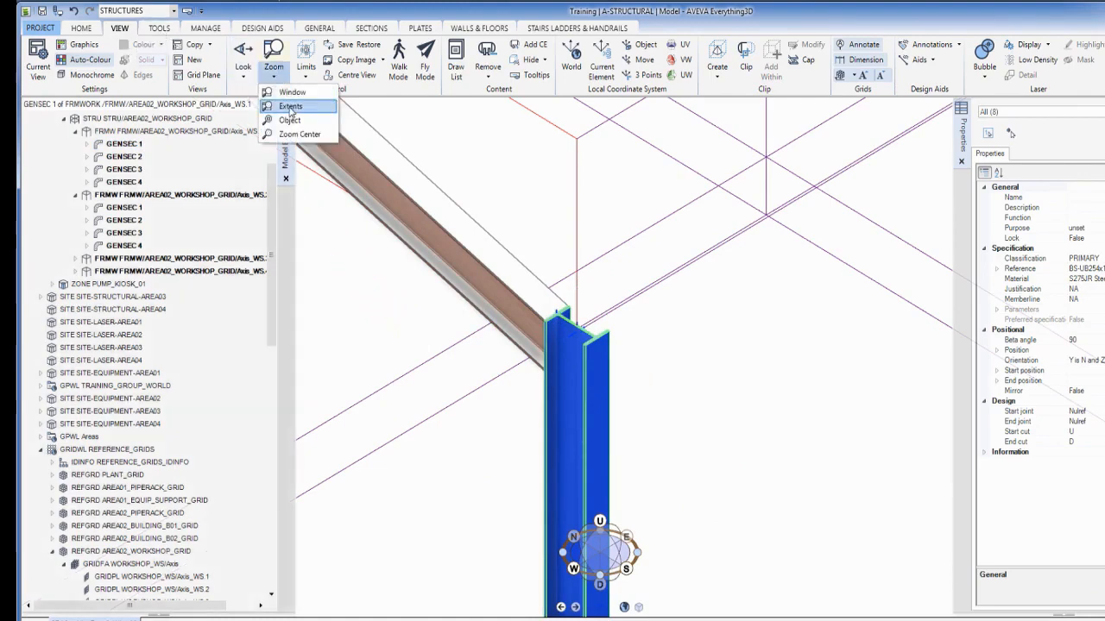
{"action": "left_click", "coordinate": [290, 106]}
{"action": "left_click", "coordinate": [272, 77]}
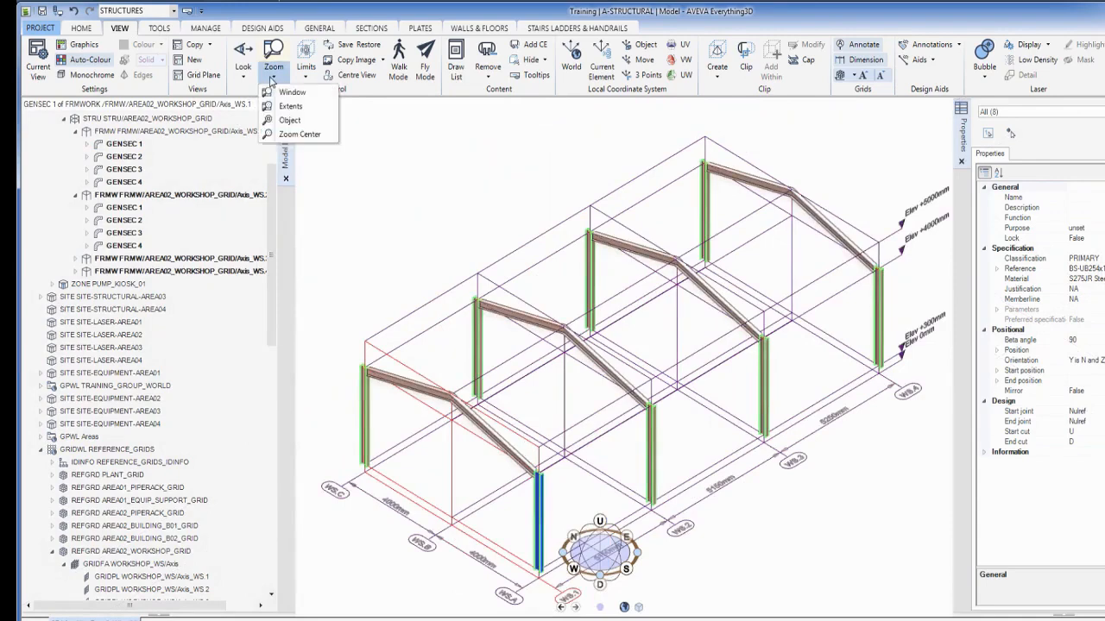
{"action": "left_click", "coordinate": [292, 92]}
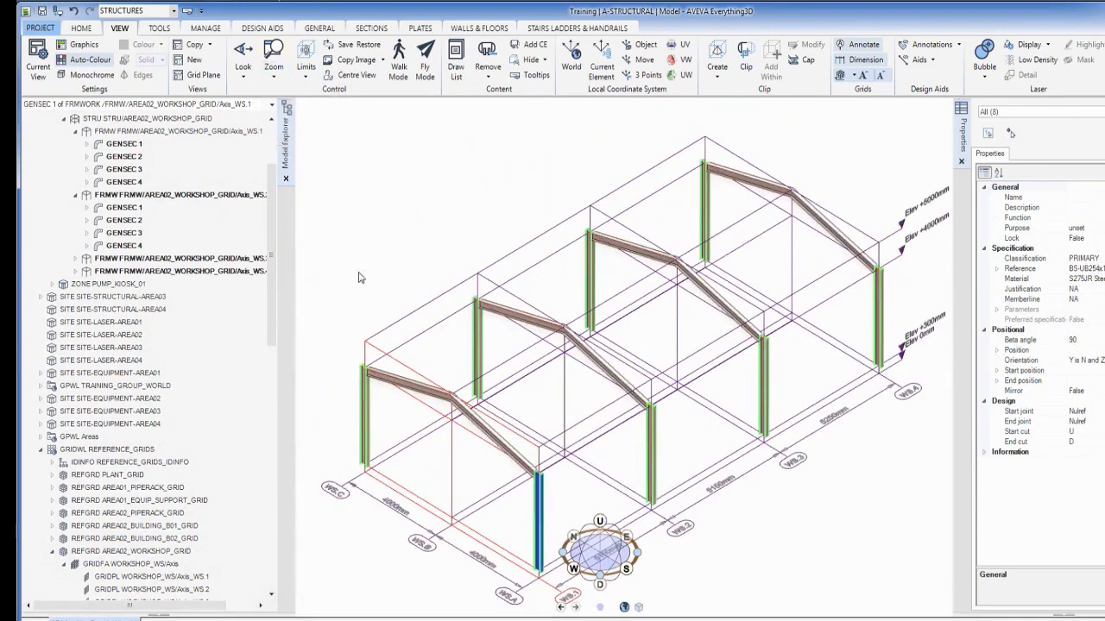
{"action": "left_click", "coordinate": [460, 287]}
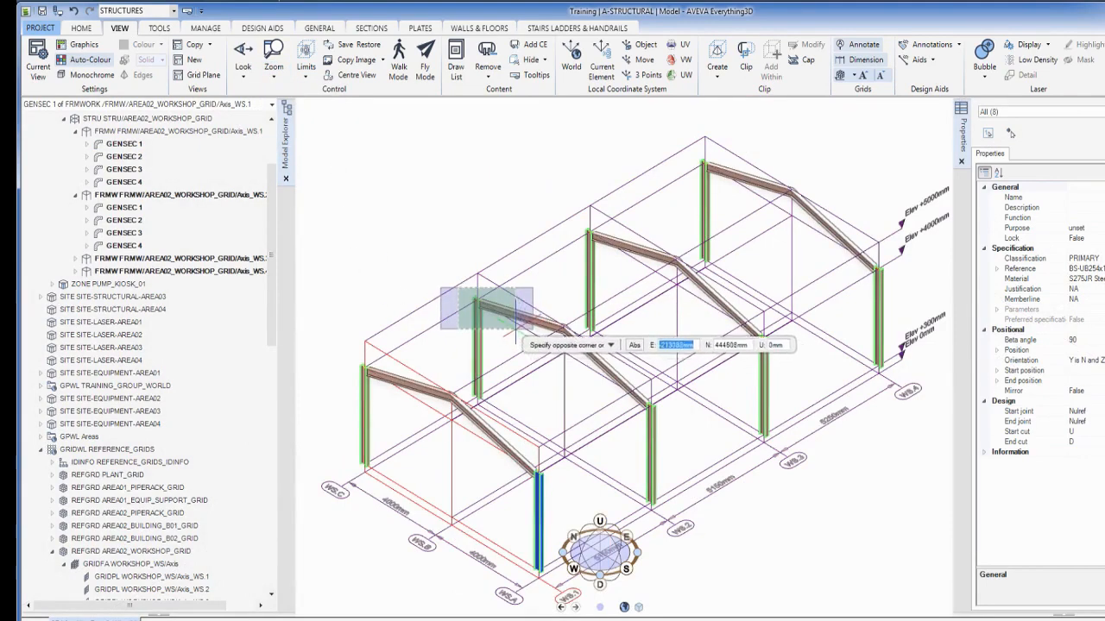
{"action": "left_click", "coordinate": [506, 324]}
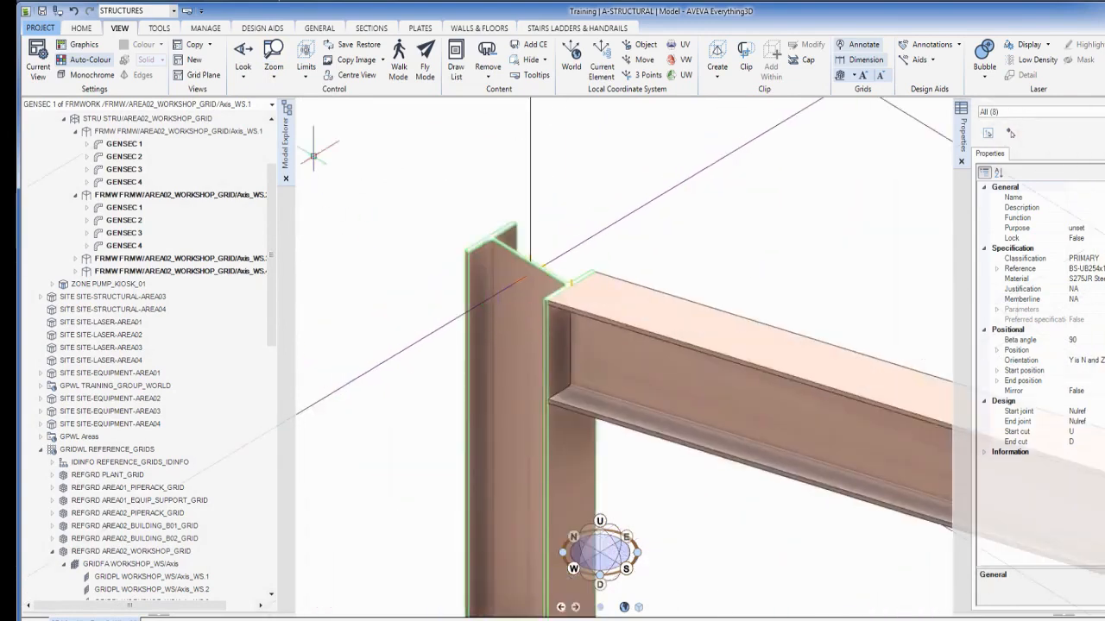
{"action": "left_click", "coordinate": [274, 76]}
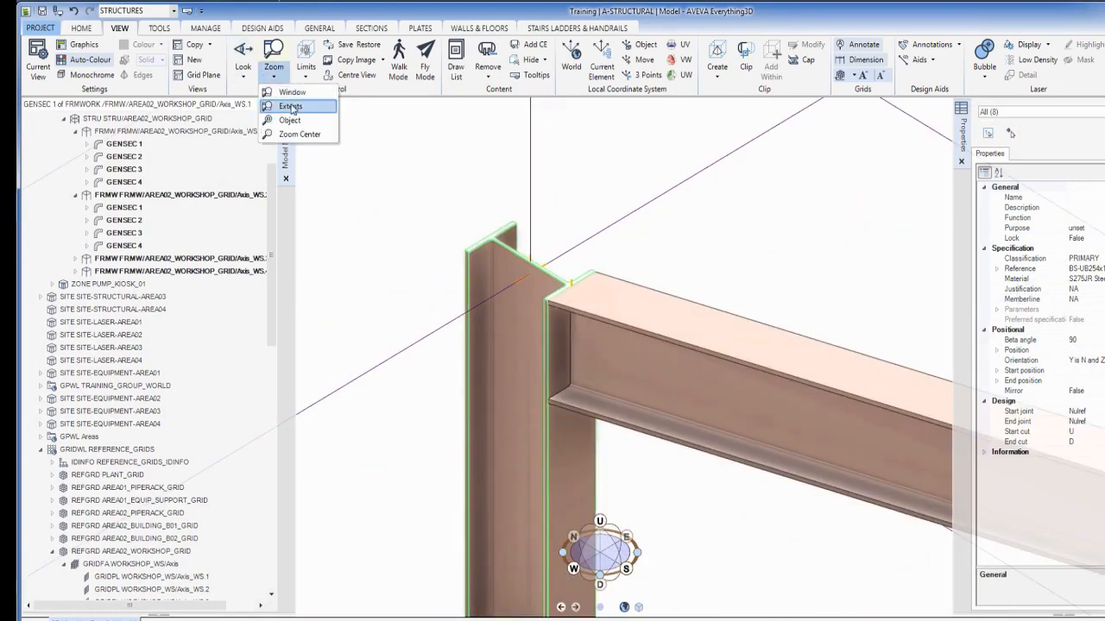
{"action": "left_click", "coordinate": [290, 106]}
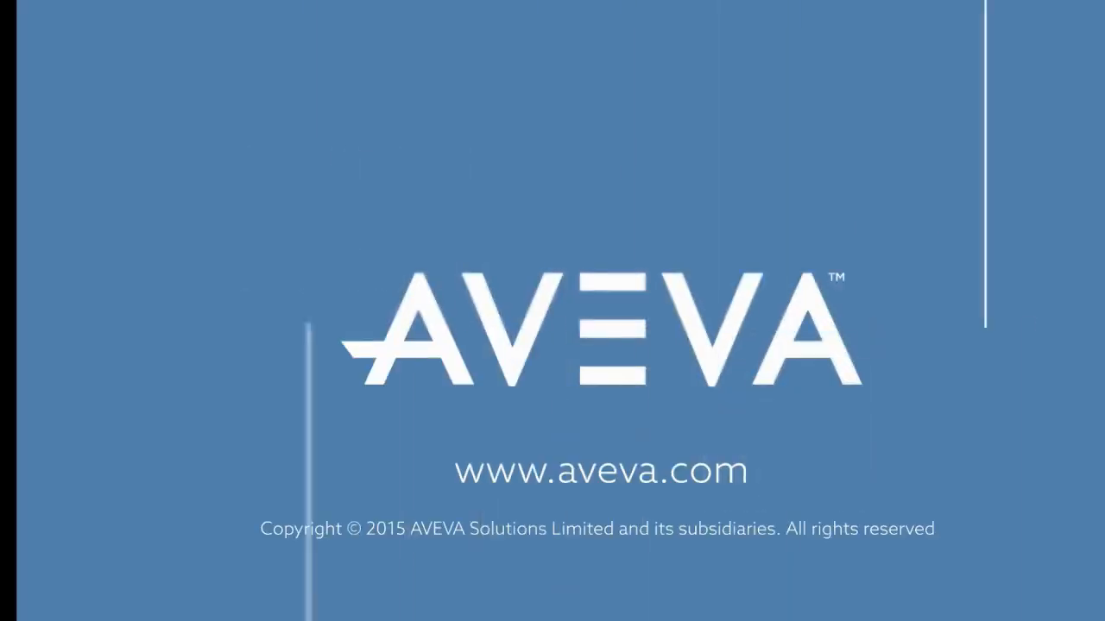